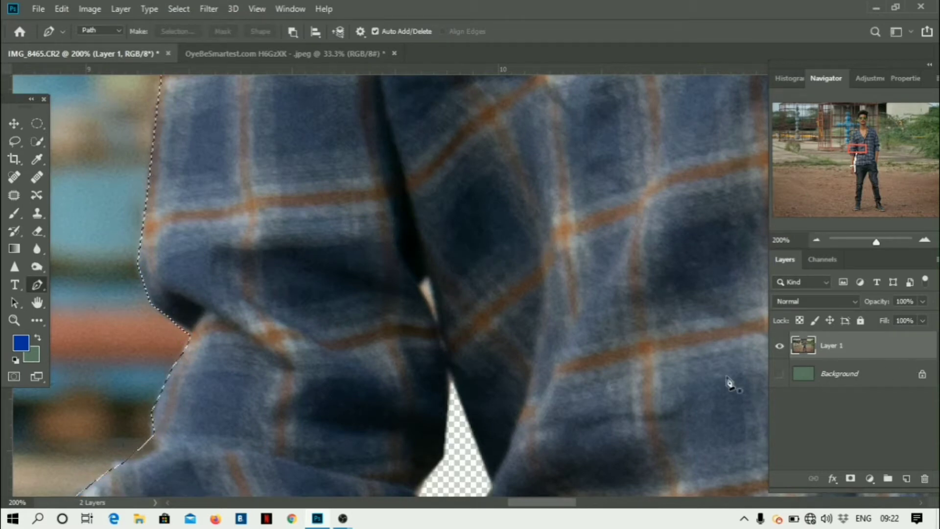
Remove the active selection around the man.
click(15, 124)
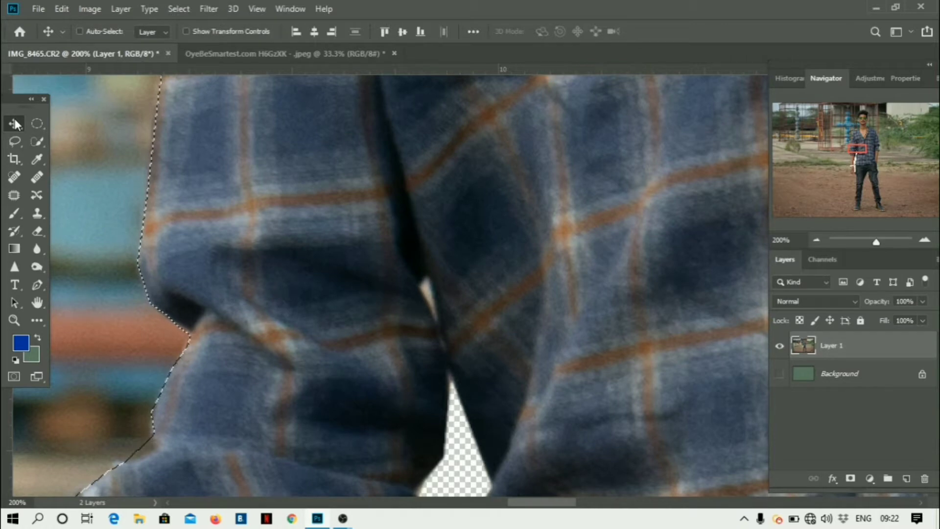
key(ctrl)
key(ctrl+minus)
key(ctrl+minus)
key(ctrl+minus)
key(ctrl+minus)
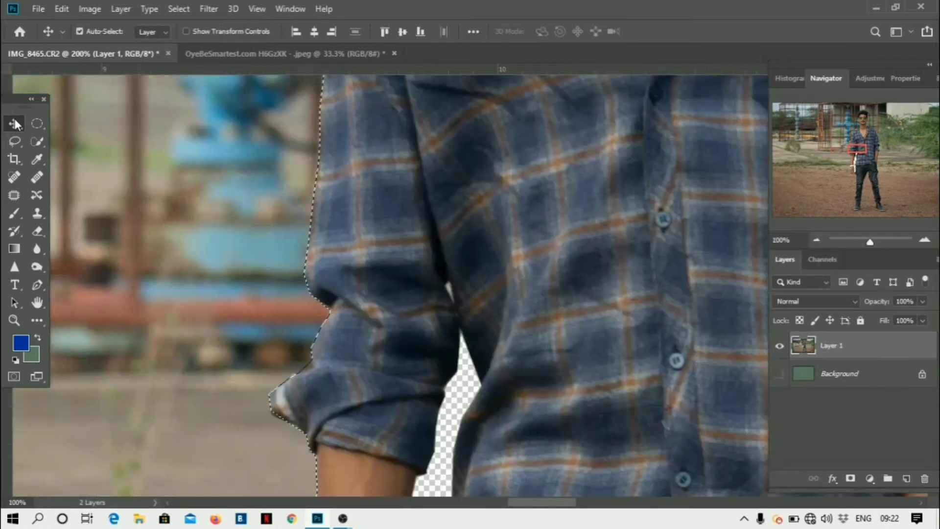
key(ctrl+minus)
key(ctrl+minus)
key(ctrl+minus)
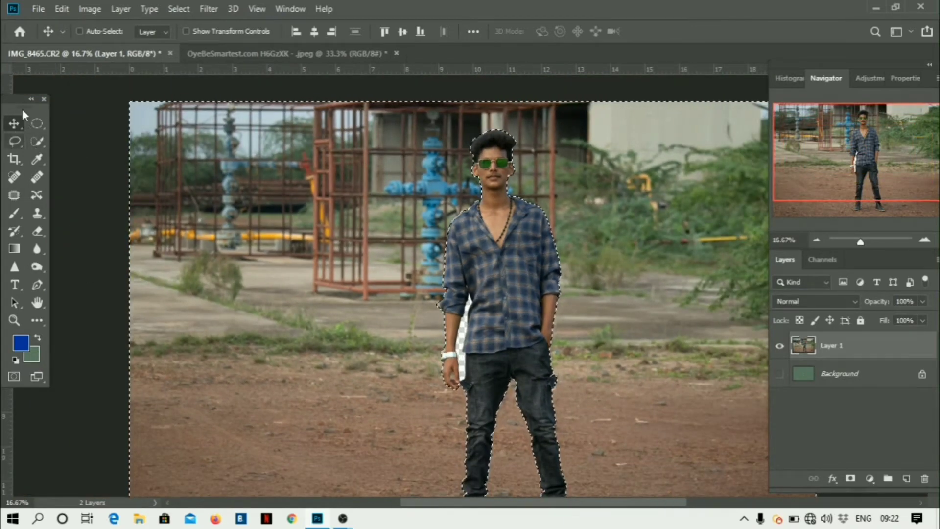
right_click(491, 227)
click(497, 268)
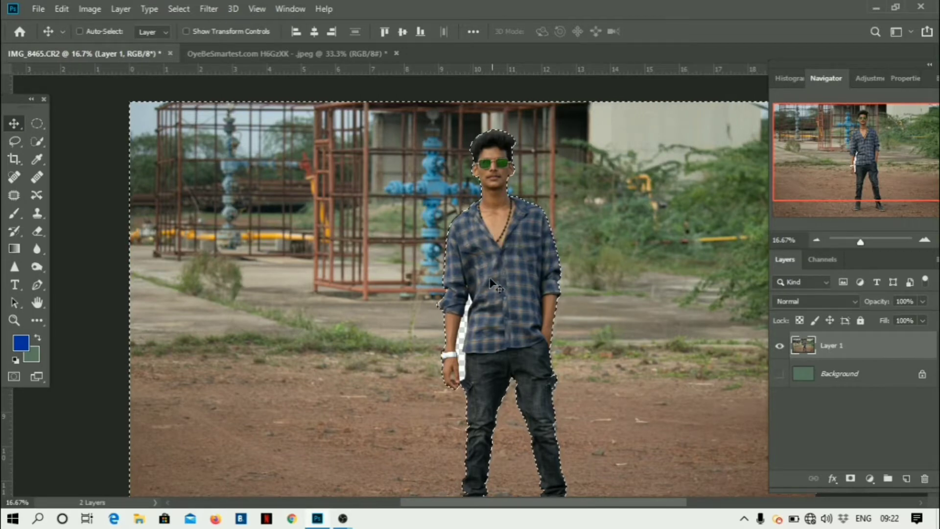
key(ctrl+d)
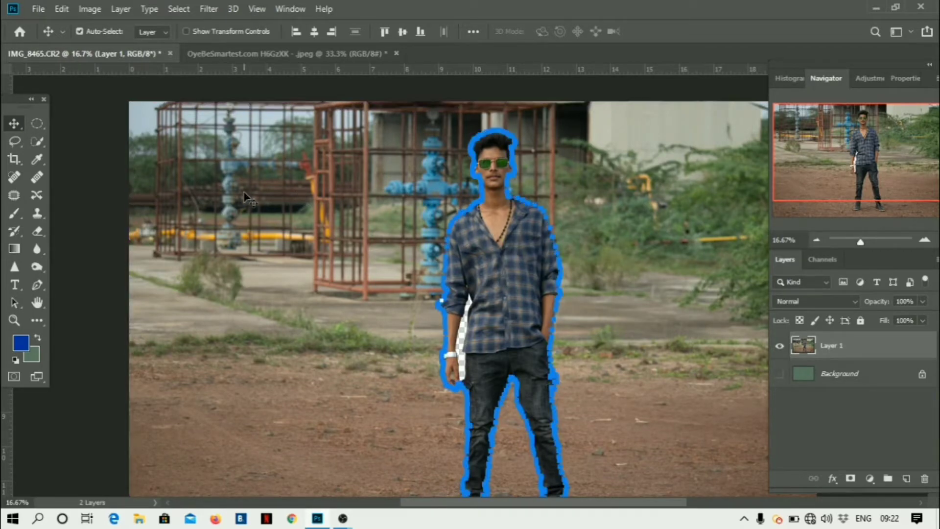
Convert the Pen path around the man into a selection with Make Selection.
right_click(498, 312)
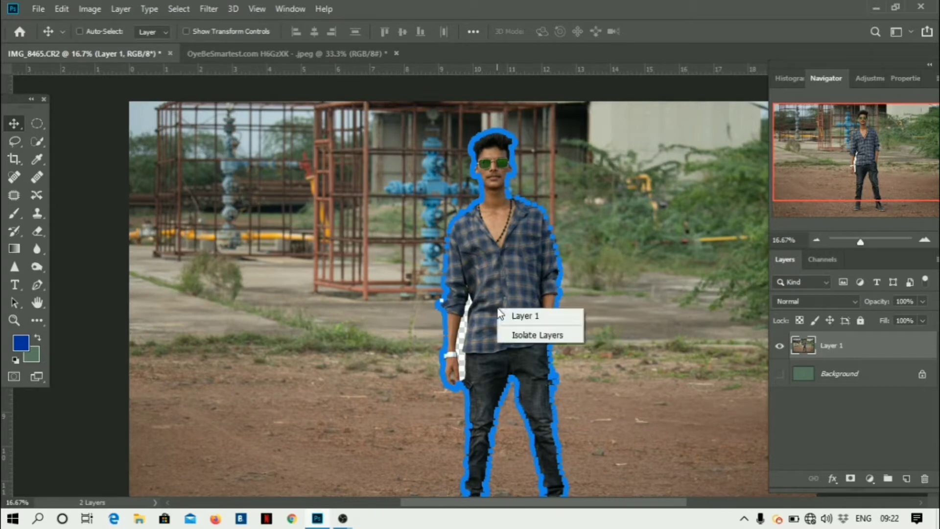
click(37, 143)
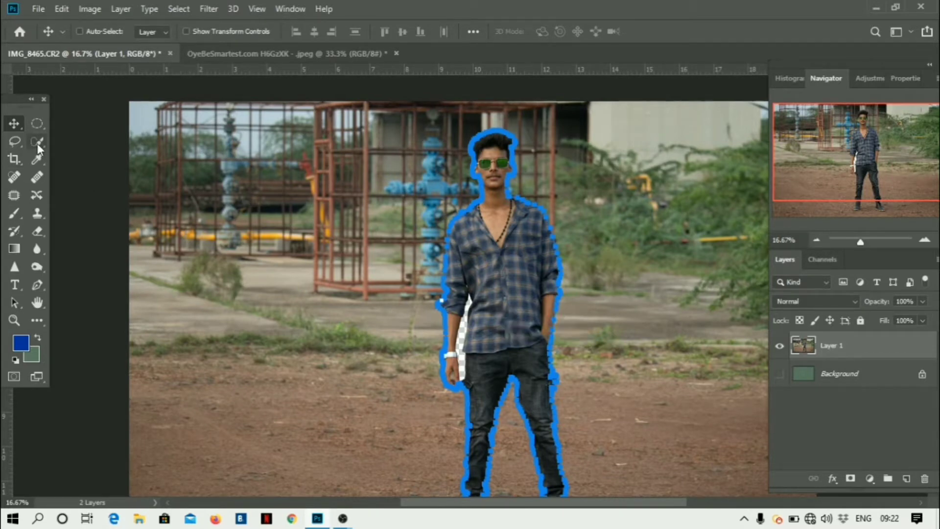
right_click(474, 266)
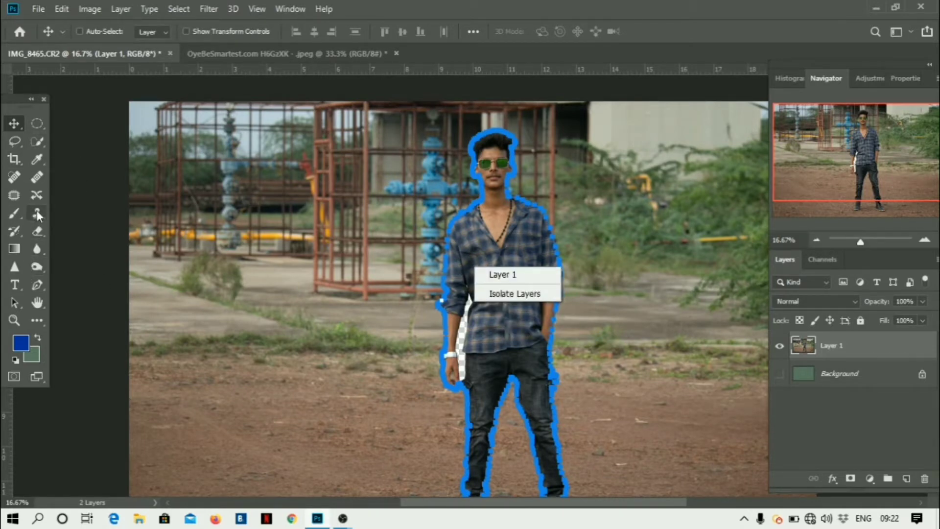
click(39, 291)
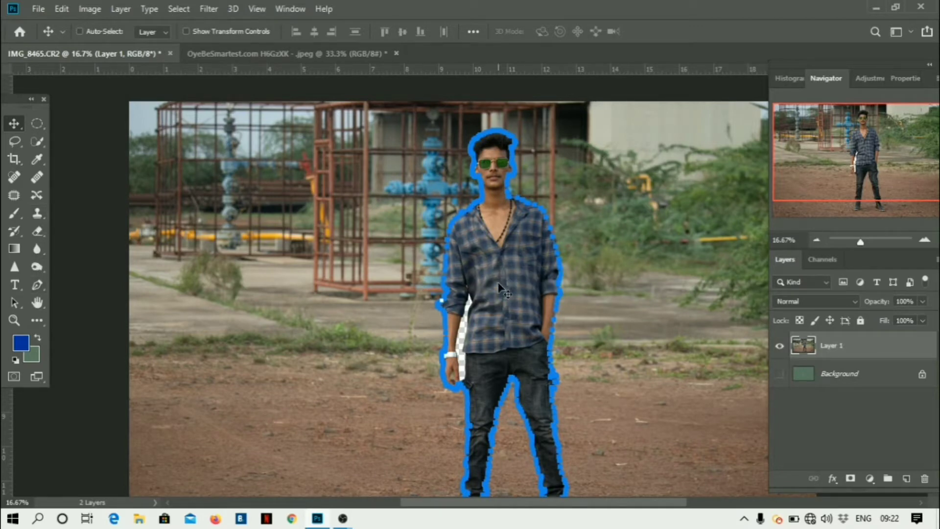
click(39, 284)
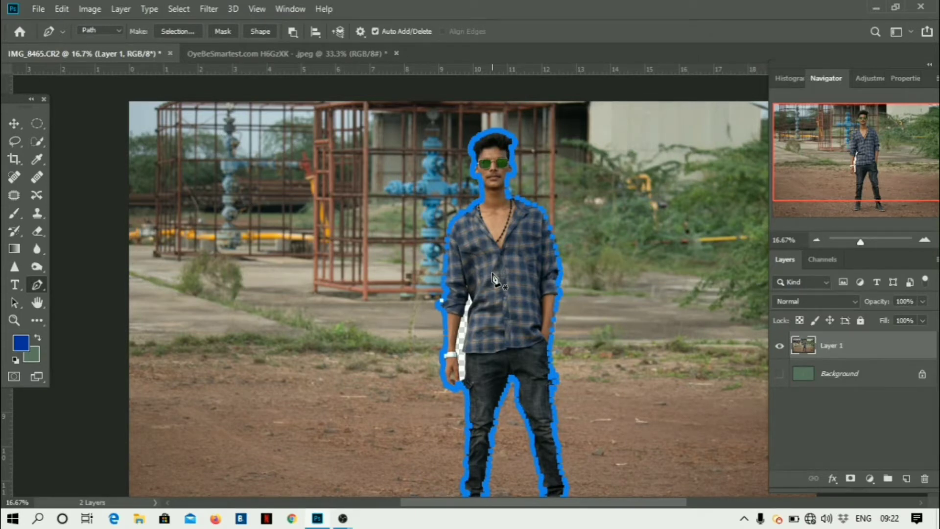
right_click(513, 308)
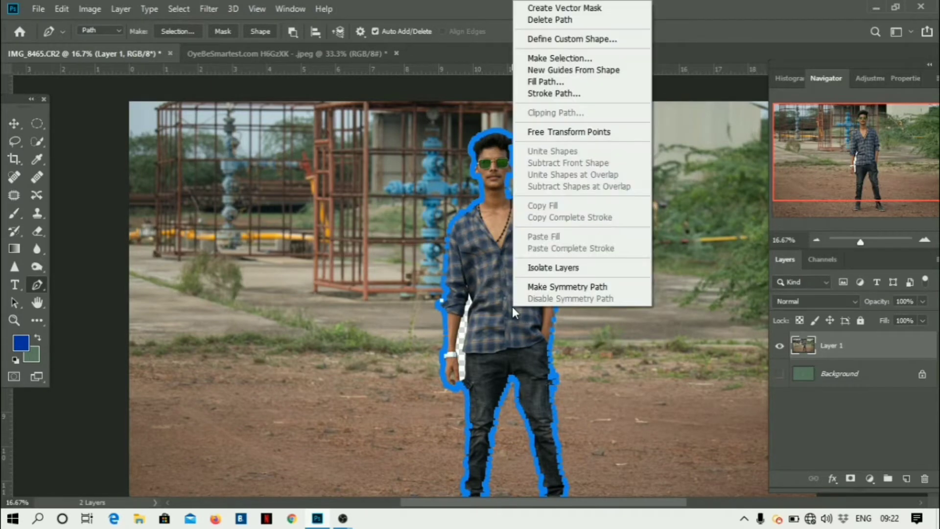
click(558, 59)
click(522, 126)
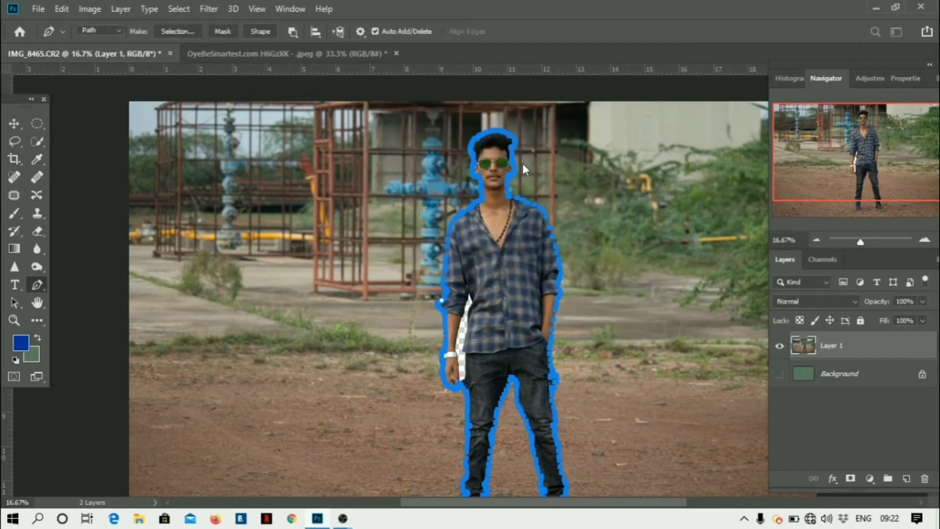
Cut the selected surroundings of the man onto a separate layer with Layer Via Cut.
right_click(514, 257)
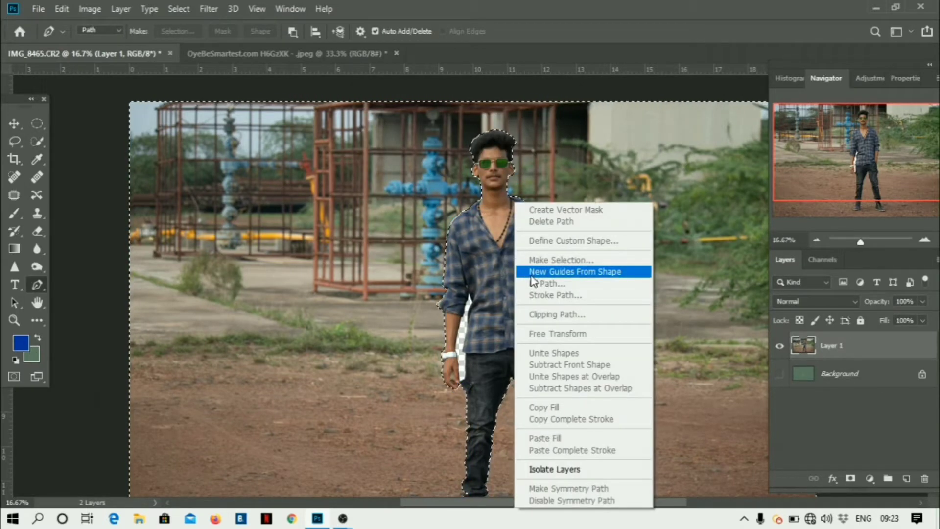
key(Escape)
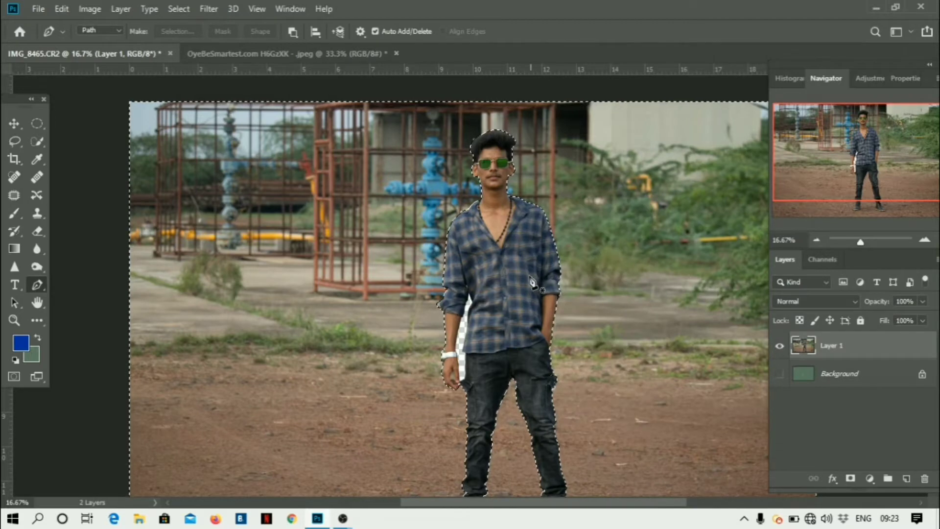
click(14, 124)
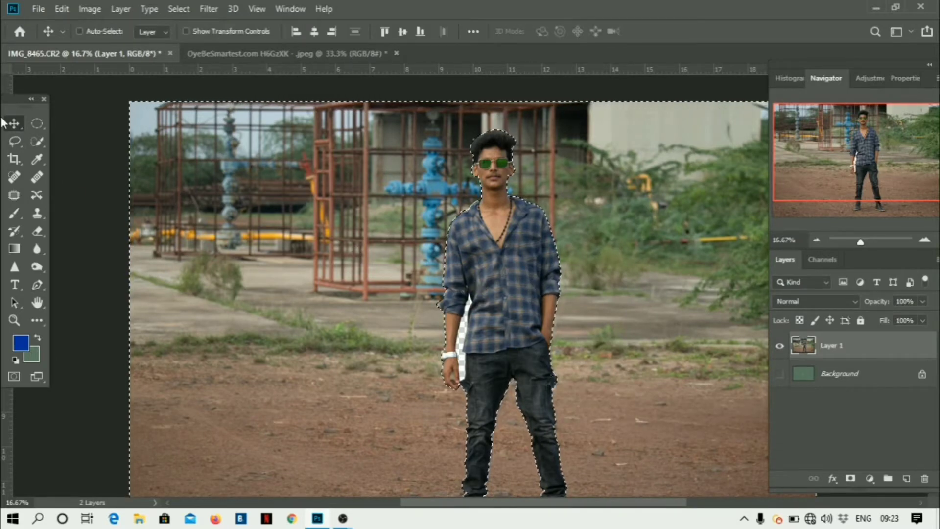
click(46, 137)
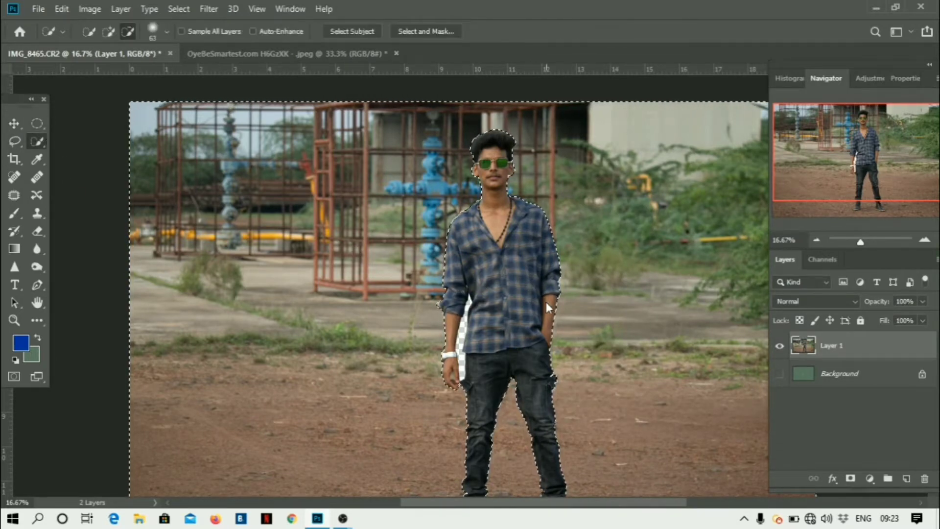
right_click(546, 302)
click(576, 163)
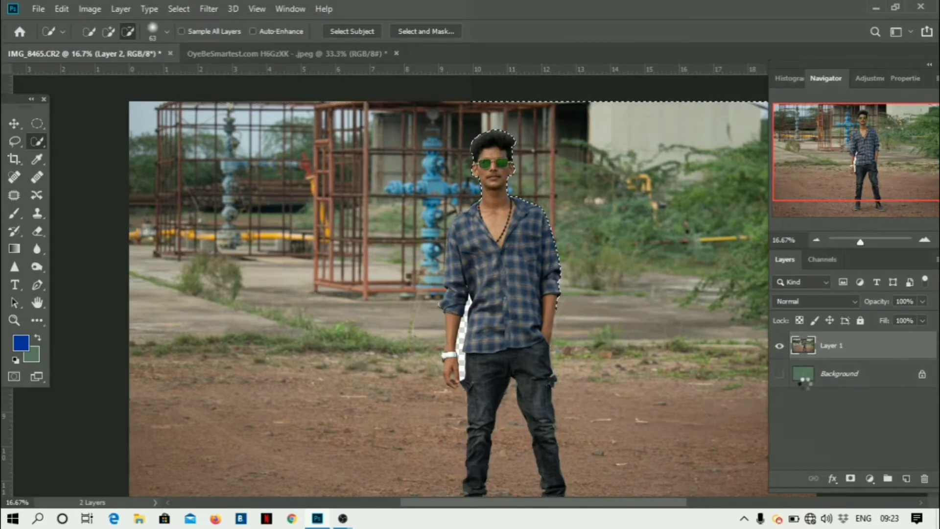
Hide Layer 2 with the separated surroundings, leaving only the man's cutout layer shown.
click(779, 374)
click(779, 374)
click(779, 346)
scroll(519, 362, down, 5)
click(779, 375)
click(779, 375)
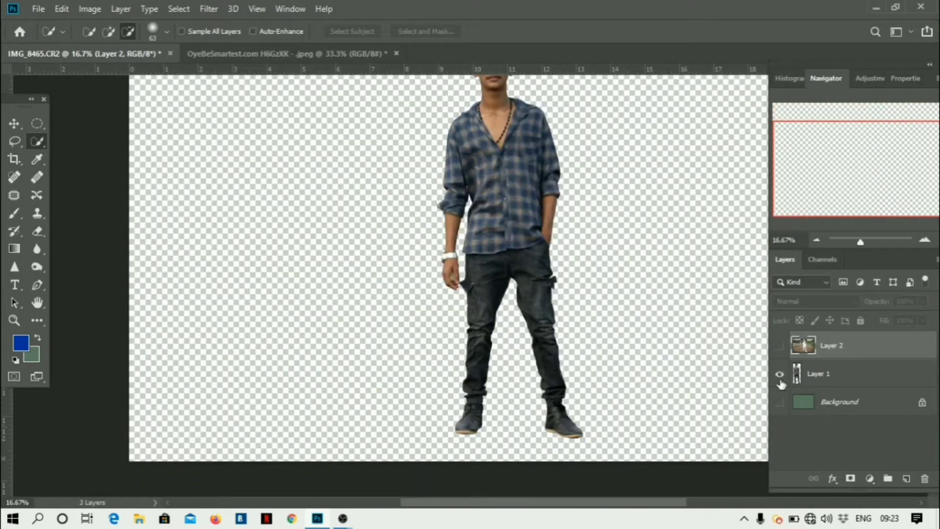
Start a Pen path at the leftover background between the fingers of the hand with the watch.
scroll(489, 378, up, 5)
key(ctrl+1)
scroll(483, 459, down, 5)
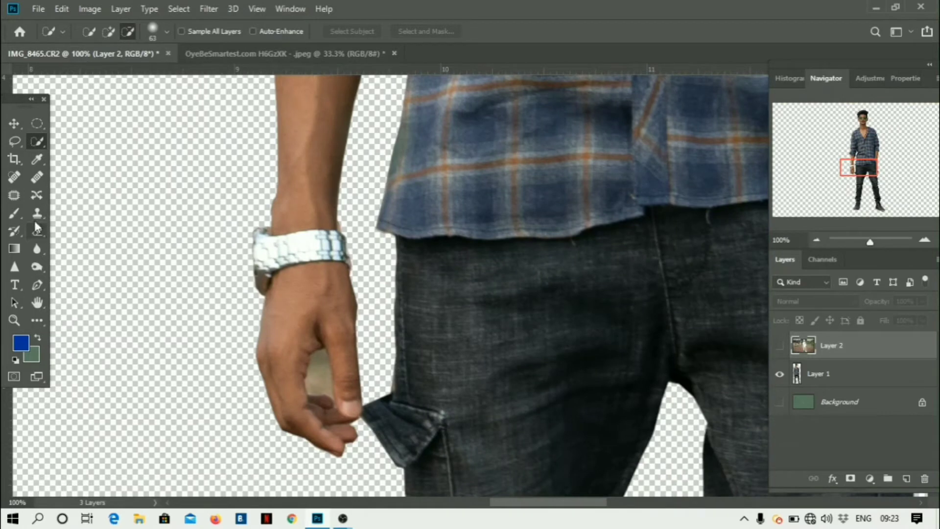
click(37, 285)
click(312, 353)
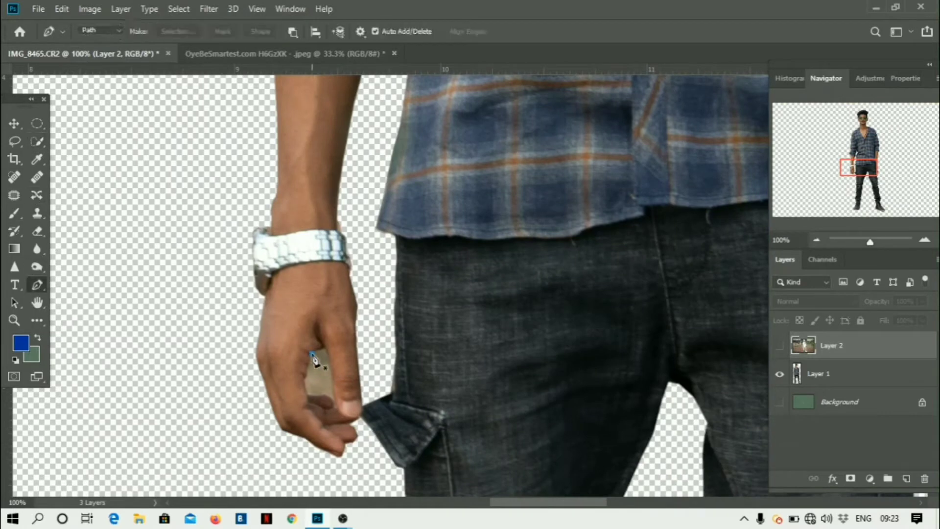
click(551, 385)
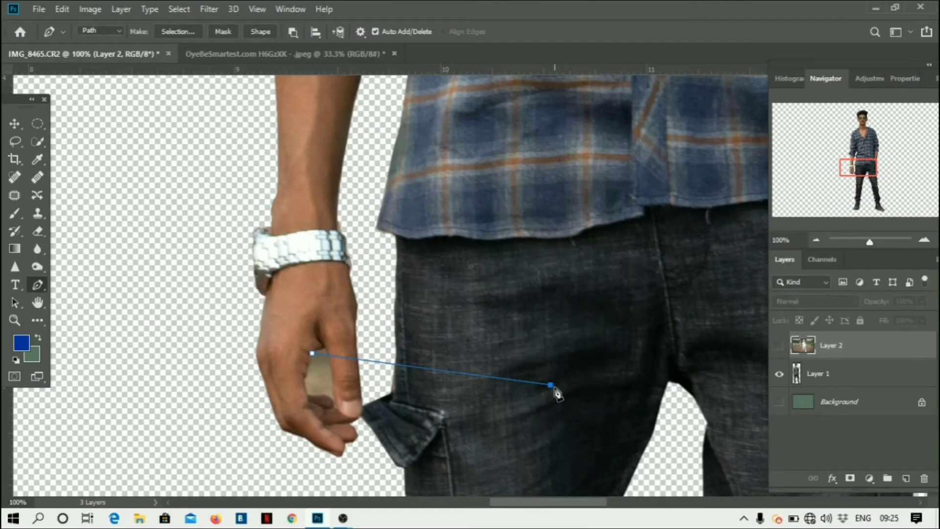
right_click(310, 362)
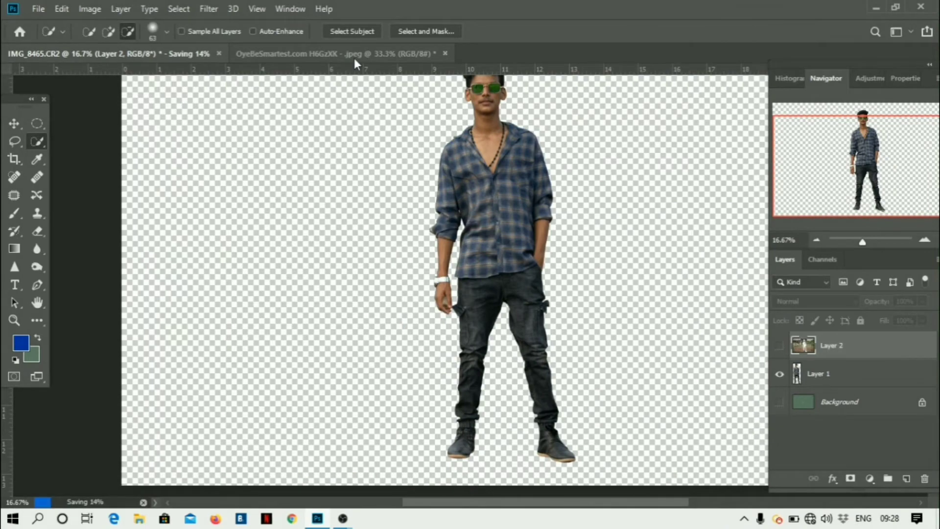
Float the IMG_8465.CR2 window over the motorcycle image and copy its Layer 2 into that image.
click(354, 57)
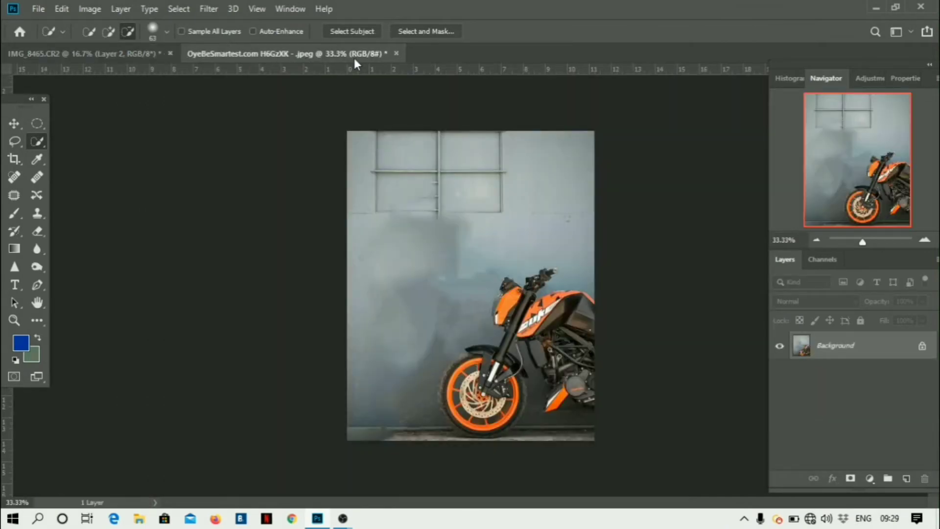
drag(71, 52, 453, 187)
click(14, 123)
drag(832, 346, 367, 299)
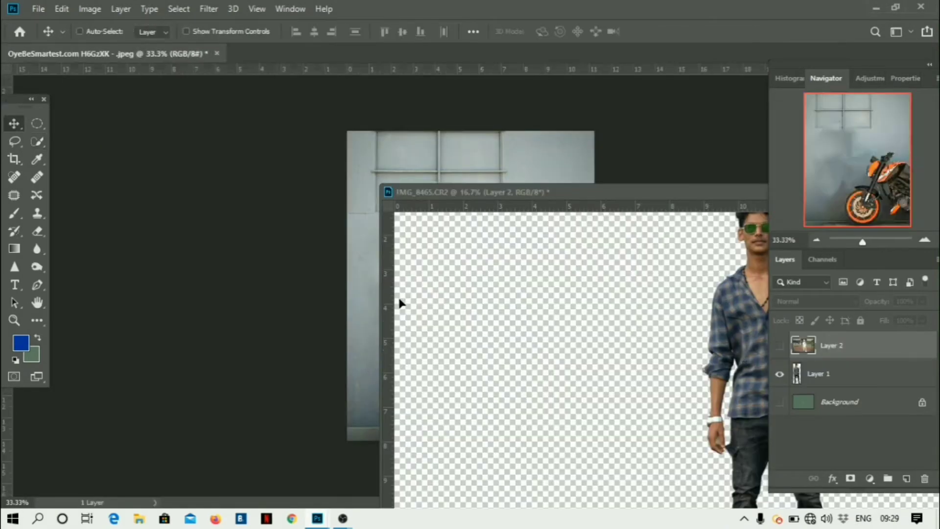
Copy the man's cutout layer into the motorcycle image and dock the IMG_8465.CR2 window again.
drag(545, 192, 238, 161)
drag(819, 373, 784, 160)
drag(757, 289, 356, 303)
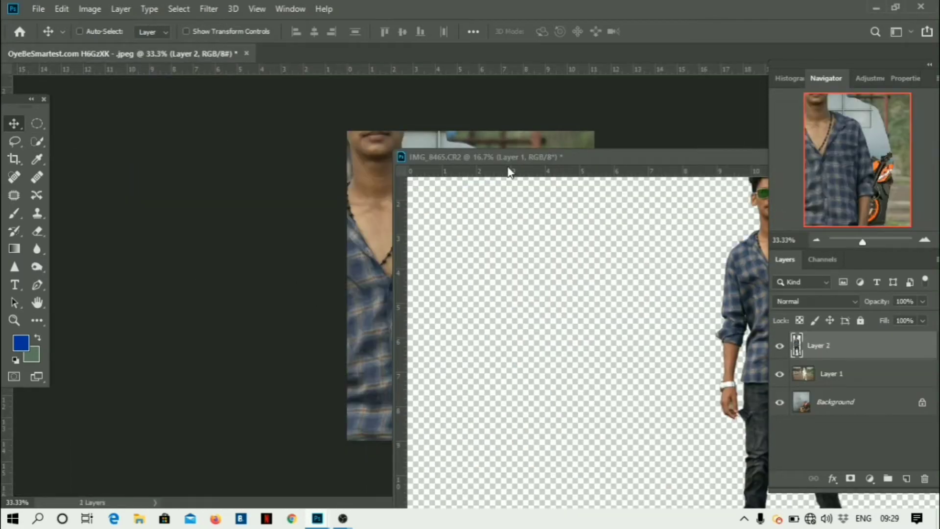
drag(460, 157, 162, 51)
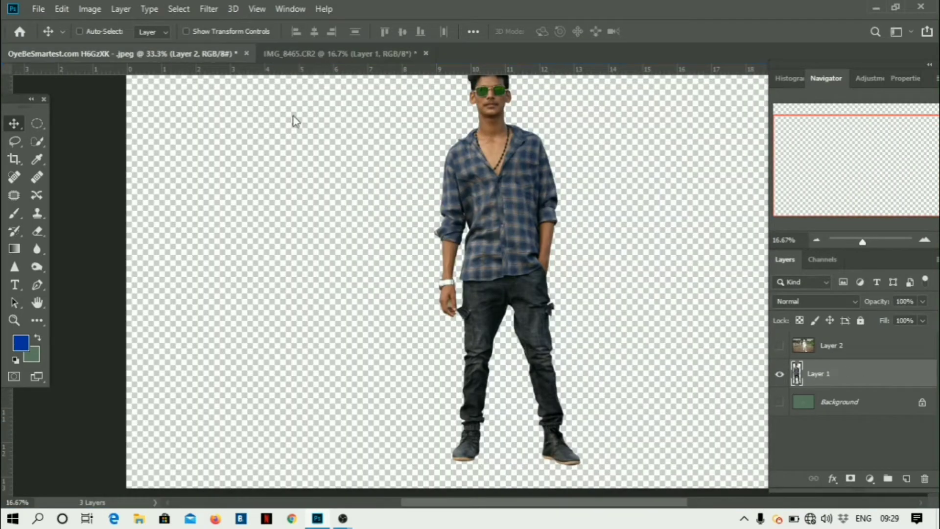
Delete Layer 1 with the unwanted original surroundings from the motorcycle image.
click(123, 53)
click(780, 375)
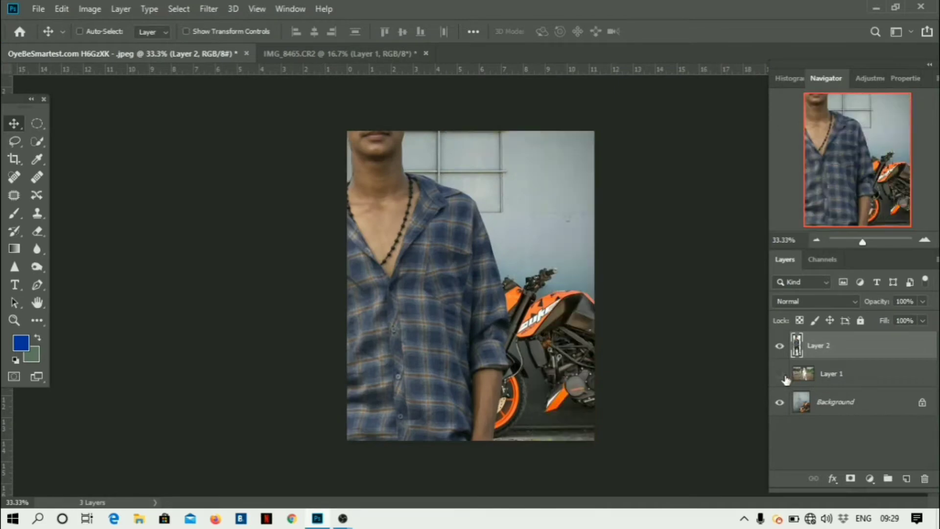
click(880, 384)
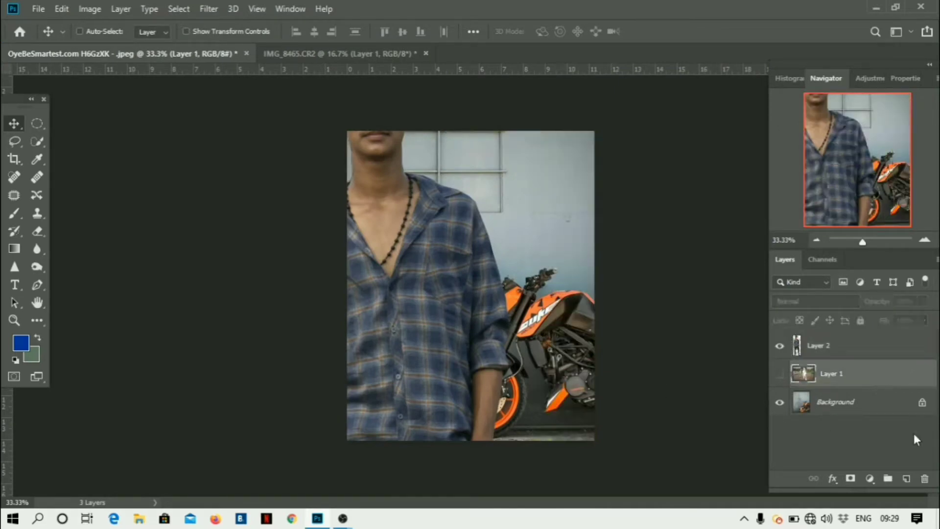
click(925, 480)
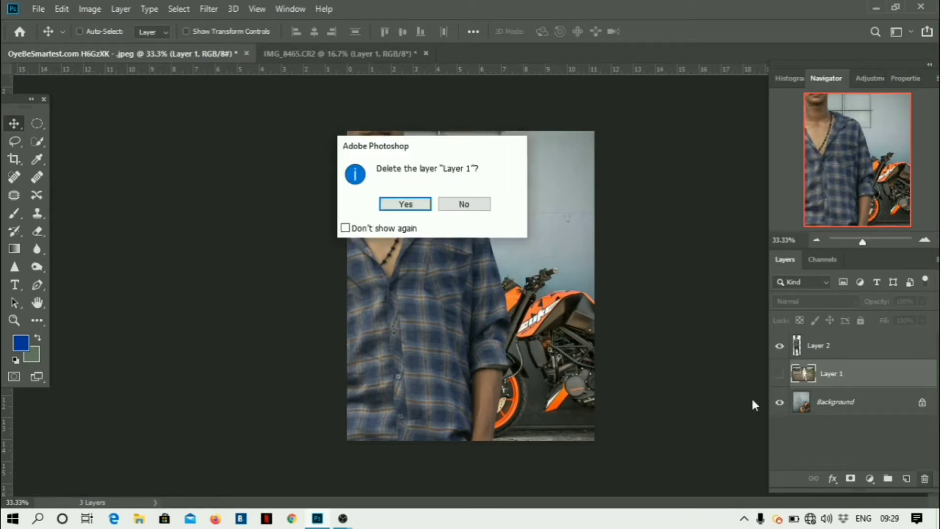
key(Return)
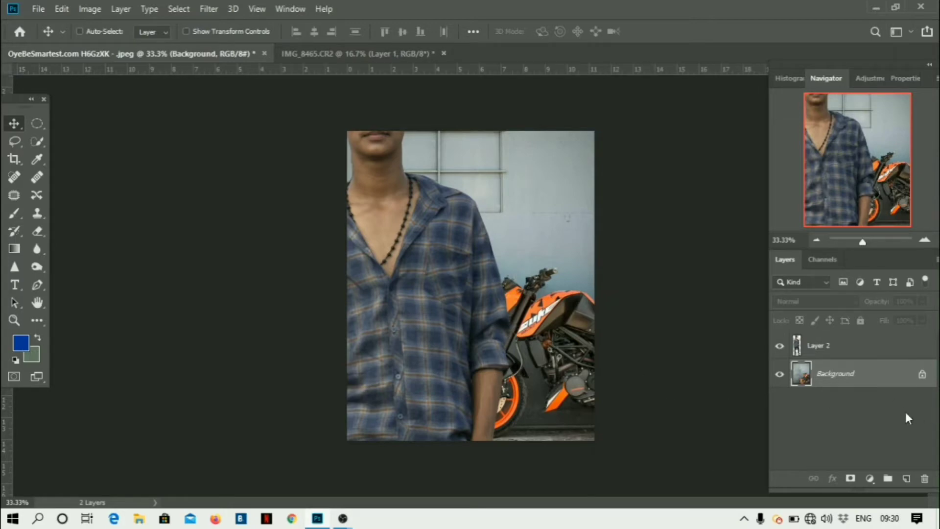
Scale the man's Layer 2 proportionally down to about 33% with Free Transform.
click(814, 346)
key(ctrl)
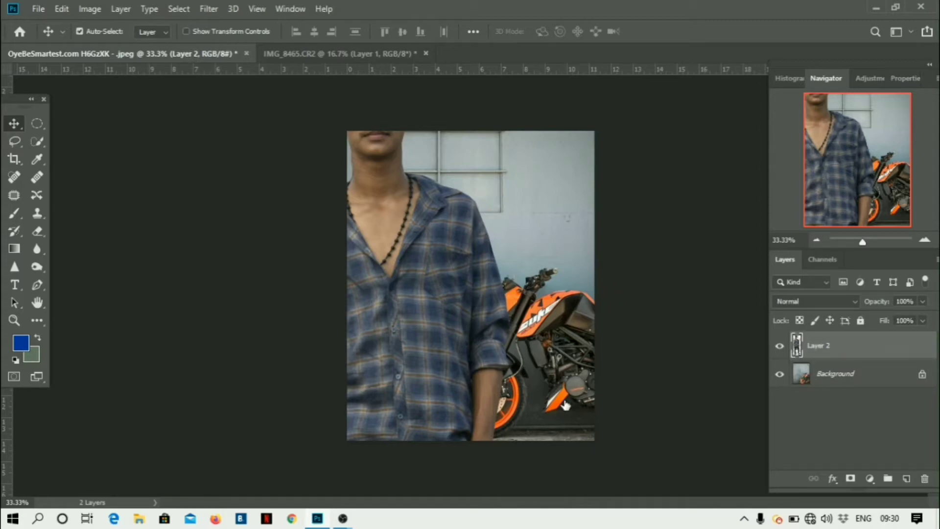
key(ctrl+t)
key(ctrl+minus)
key(ctrl+minus)
key(ctrl+minus)
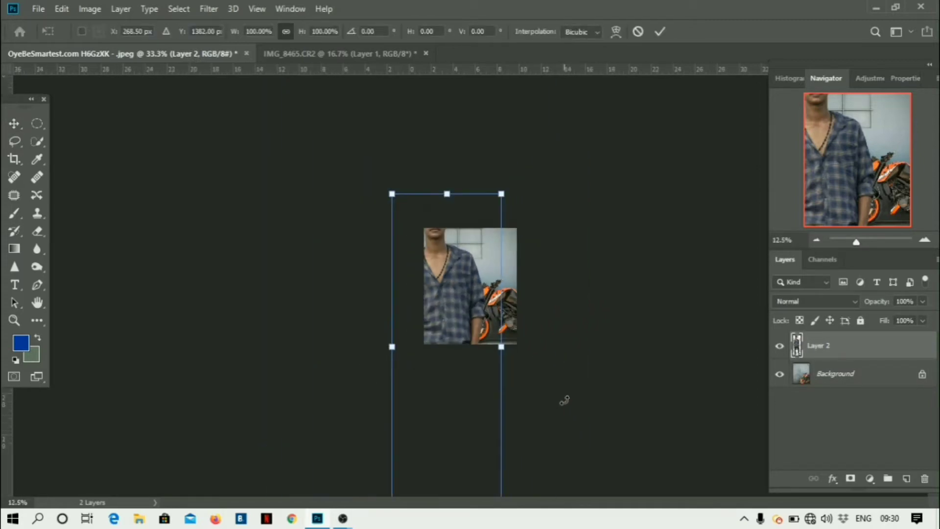
key(ctrl+minus)
key(ctrl+minus)
key(ctrl+minus)
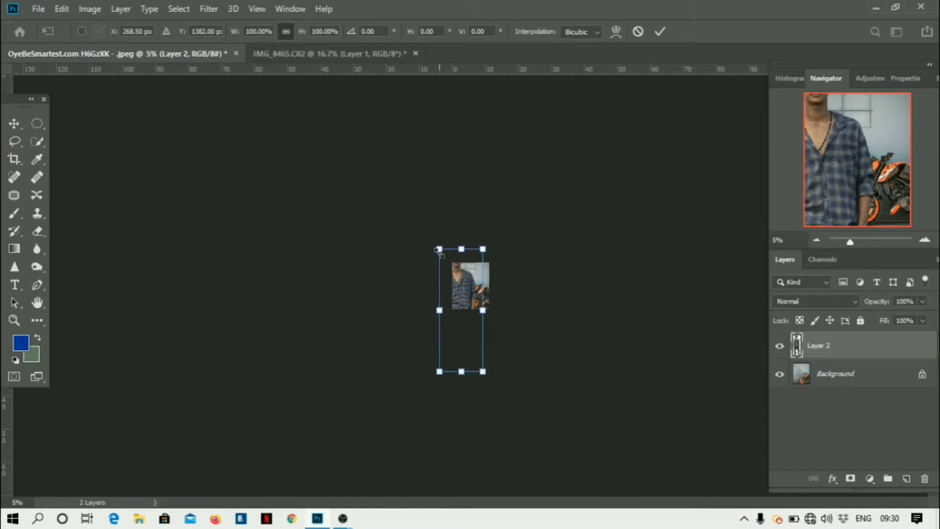
drag(440, 249, 462, 292)
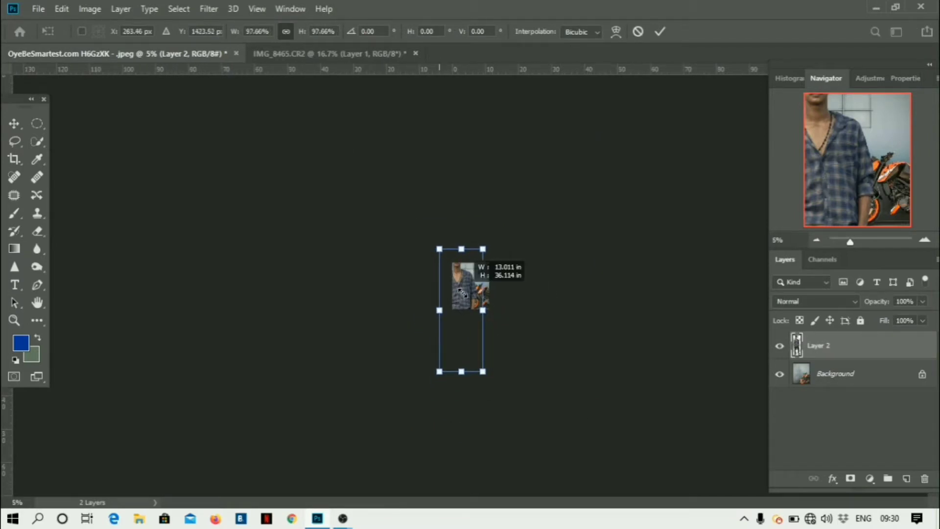
drag(481, 370, 470, 332)
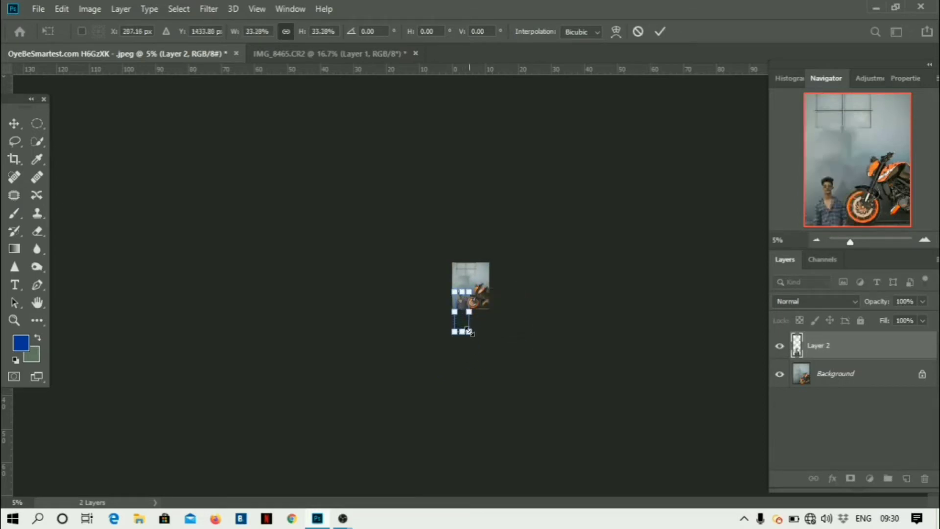
key(Return)
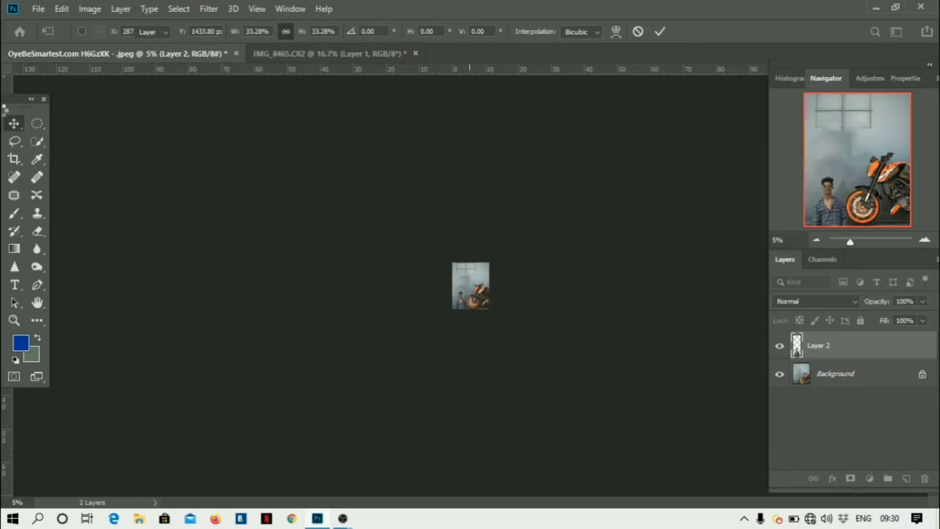
Move the man up so that he stands full-length on the ground beside the motorcycle's front wheel.
key(ctrl+plus)
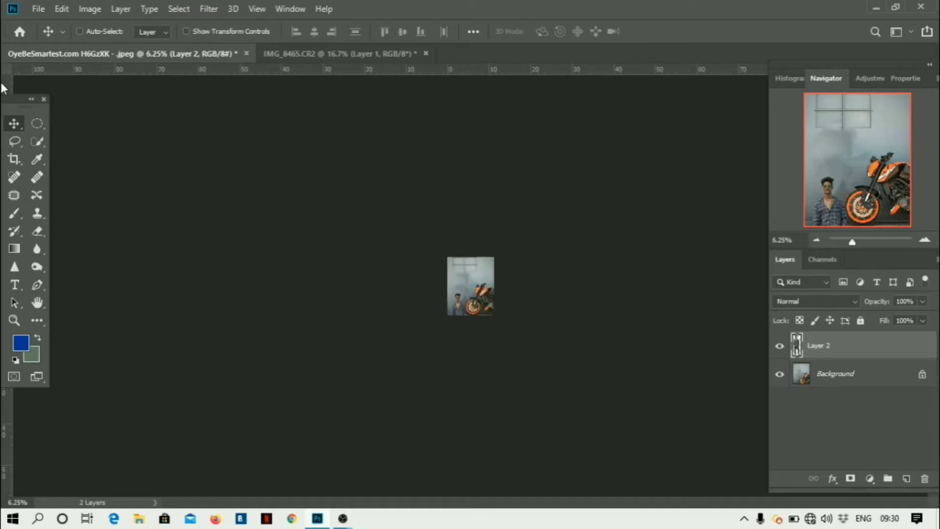
key(ctrl+plus)
key(ctrl+plus)
key(ctrl+plus)
key(ctrl+plus)
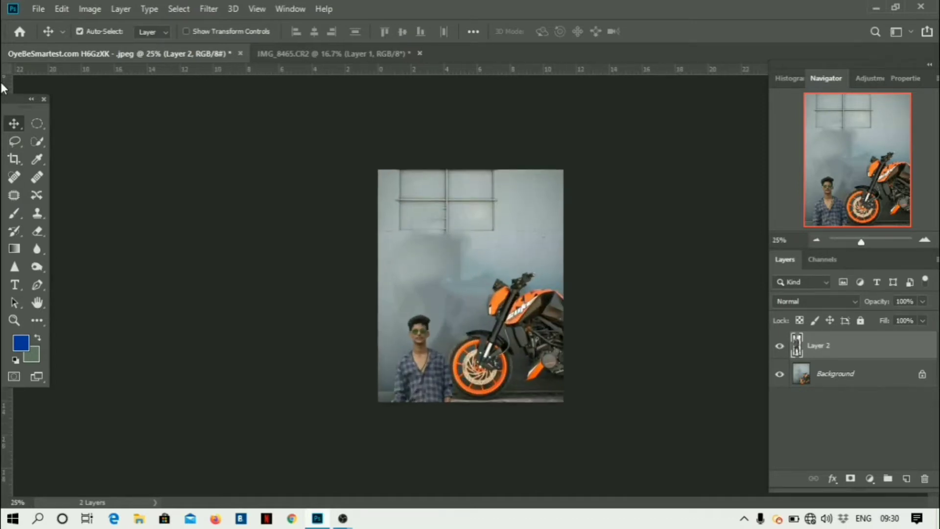
key(ctrl+plus)
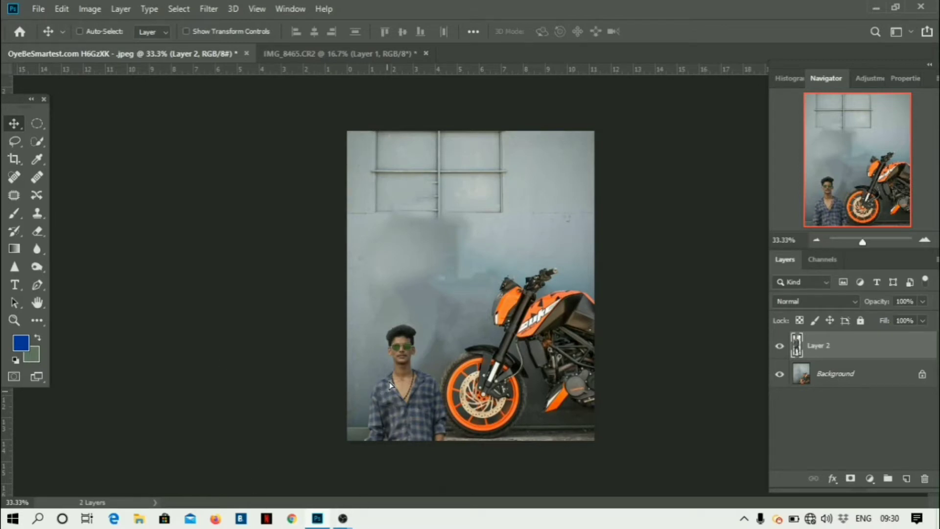
drag(390, 385, 378, 240)
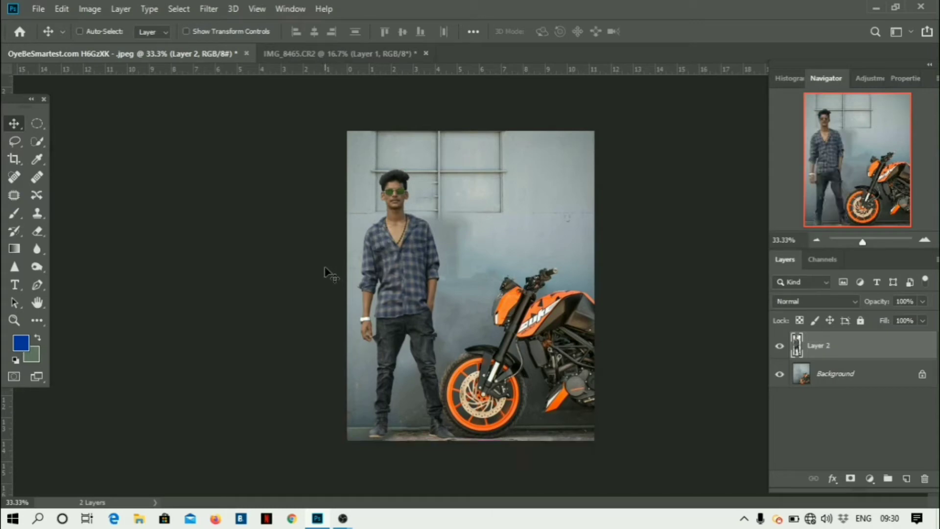
Erase the leftover background between the thumb and fingers of the hand with the watch, using an 18 px Eraser.
key(ctrl+plus)
key(ctrl+plus)
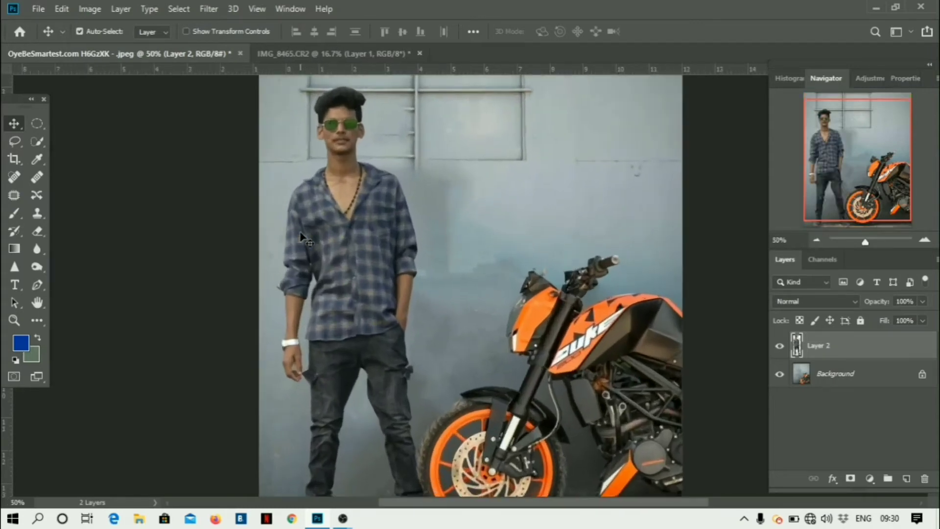
scroll(519, 435, down, 1)
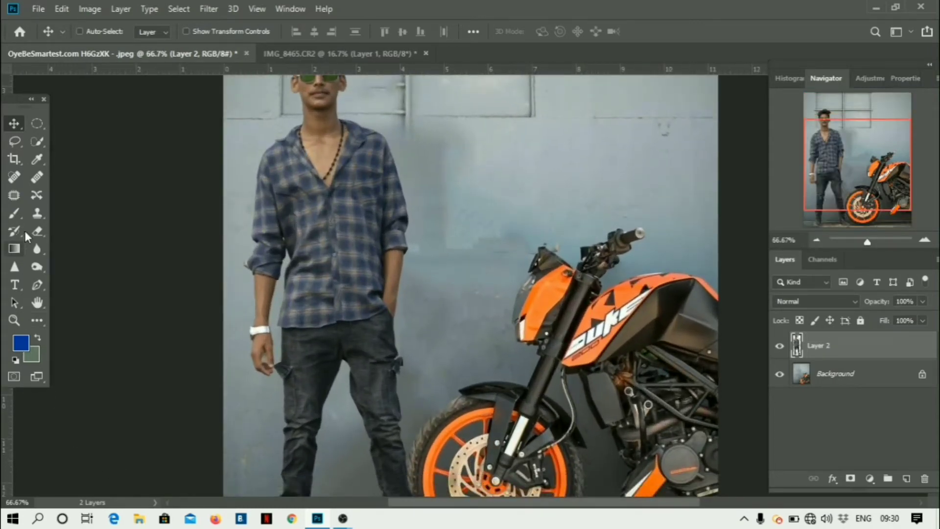
click(40, 232)
click(38, 142)
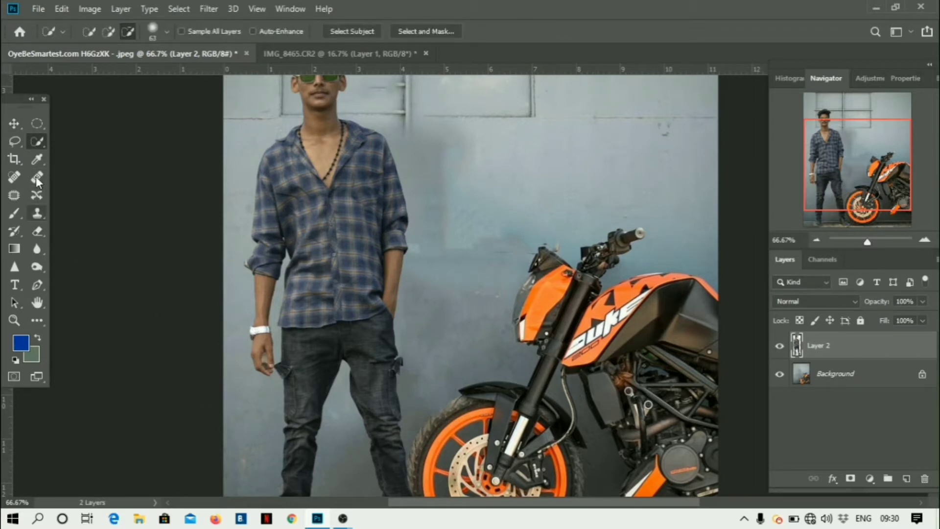
click(40, 232)
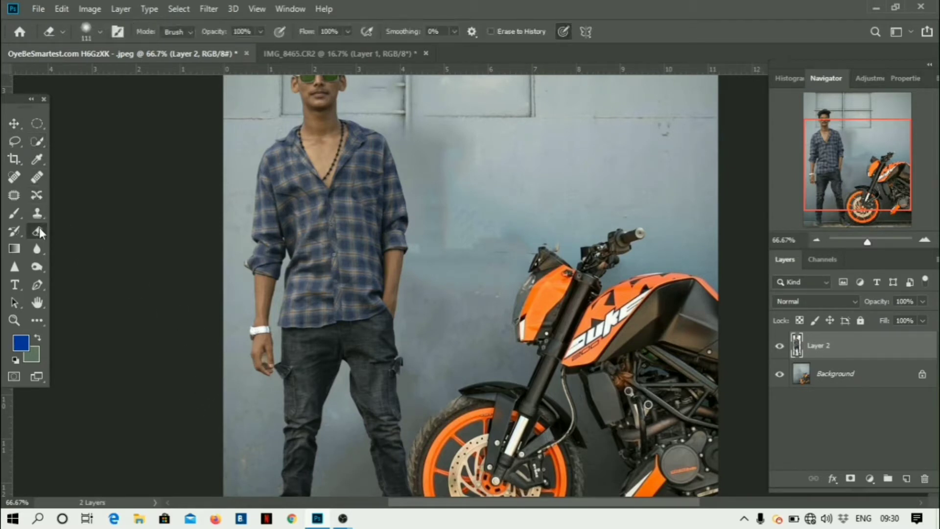
key(ctrl+plus)
key(ctrl+plus)
key(ctrl+plus)
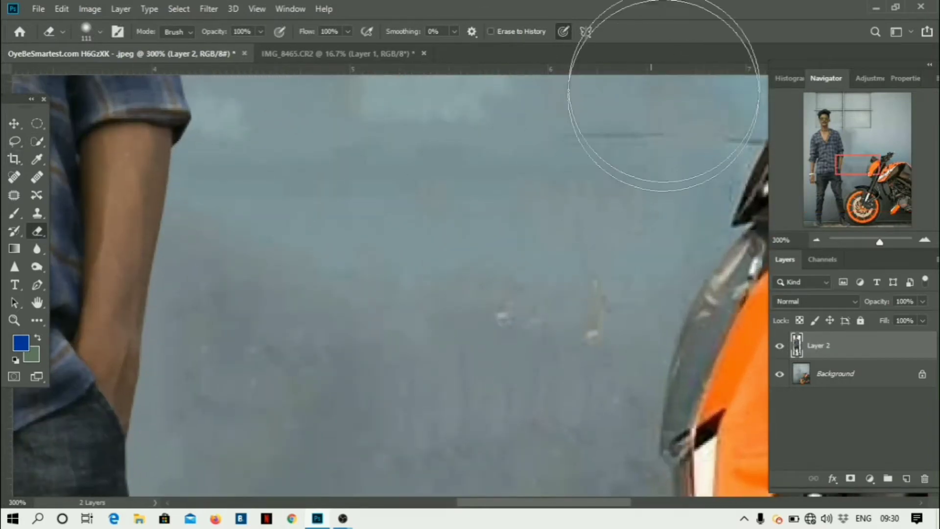
drag(863, 171, 813, 194)
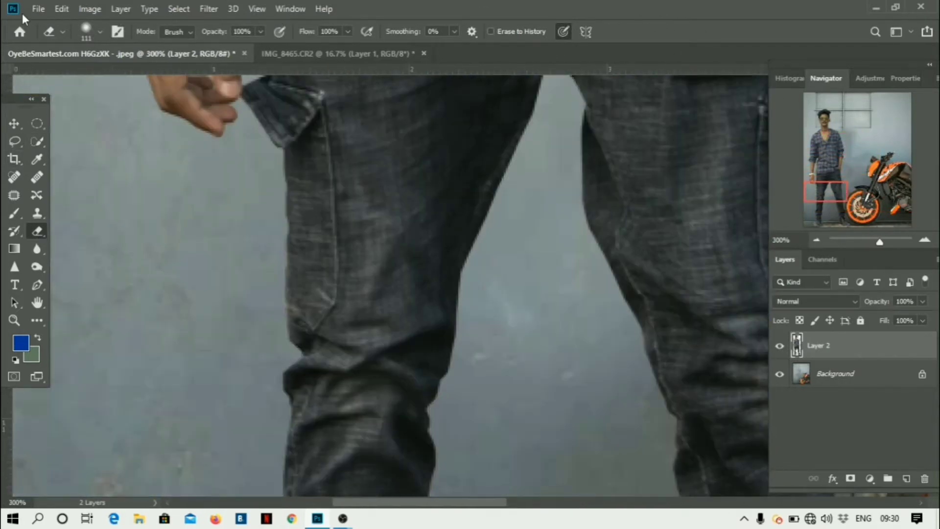
click(99, 32)
click(90, 73)
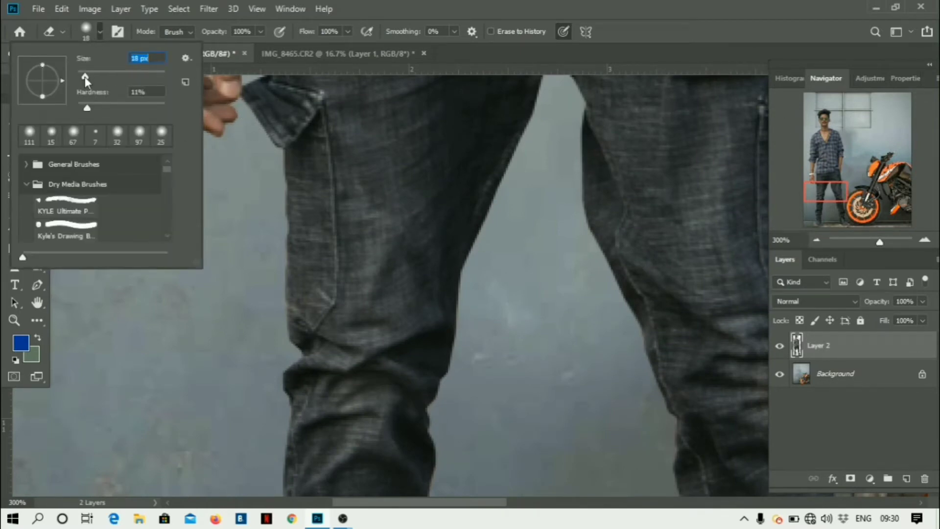
click(833, 187)
drag(832, 186, 830, 175)
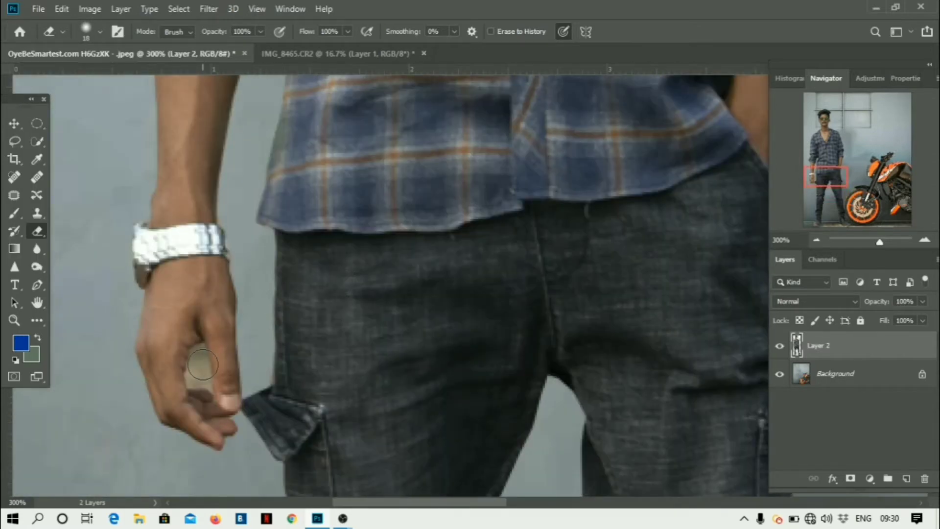
mouse_move(203, 364)
mouse_down()
mouse_move(195, 371)
mouse_move(211, 384)
mouse_up()
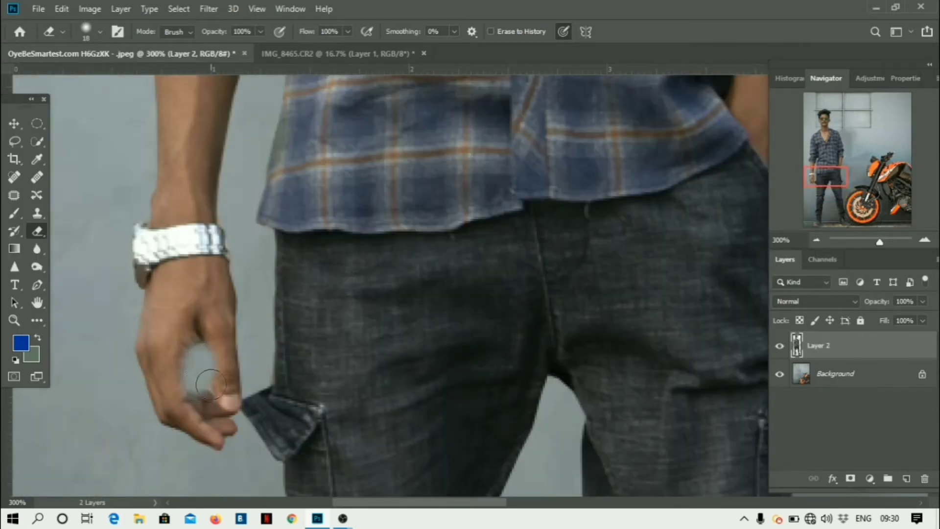
click(14, 128)
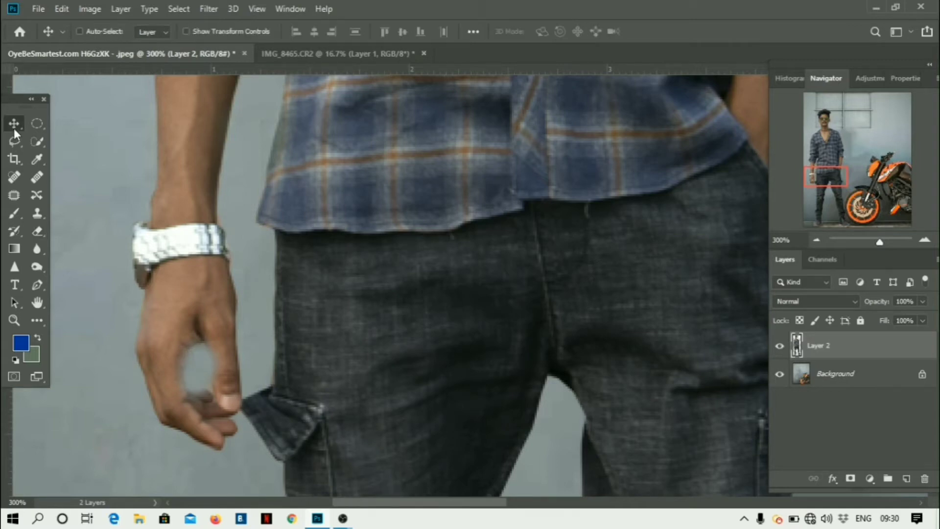
Clean up the remaining background fringe inside the finger gap of the watch hand with the Eraser.
key(ctrl+1)
key(ctrl+minus)
key(ctrl+minus)
key(ctrl+minus)
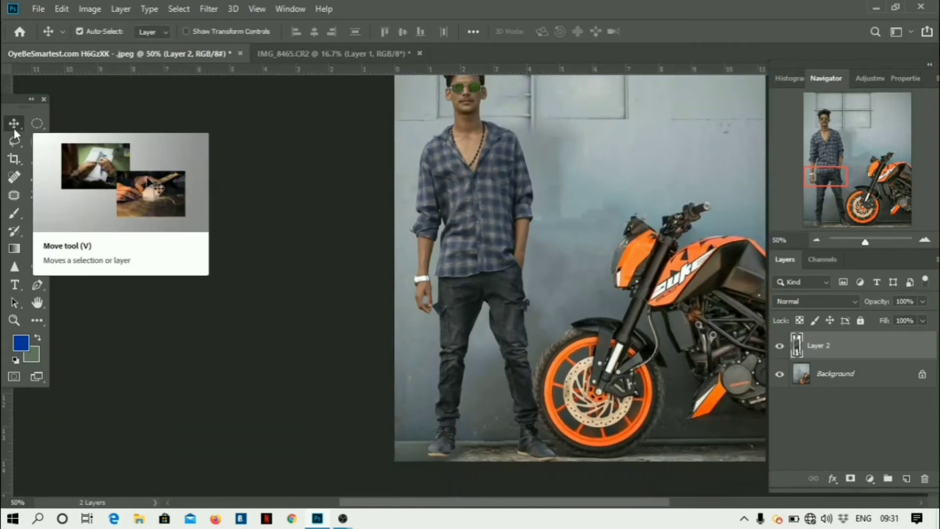
key(ctrl+plus)
key(ctrl+plus)
key(ctrl+plus)
key(ctrl+plus)
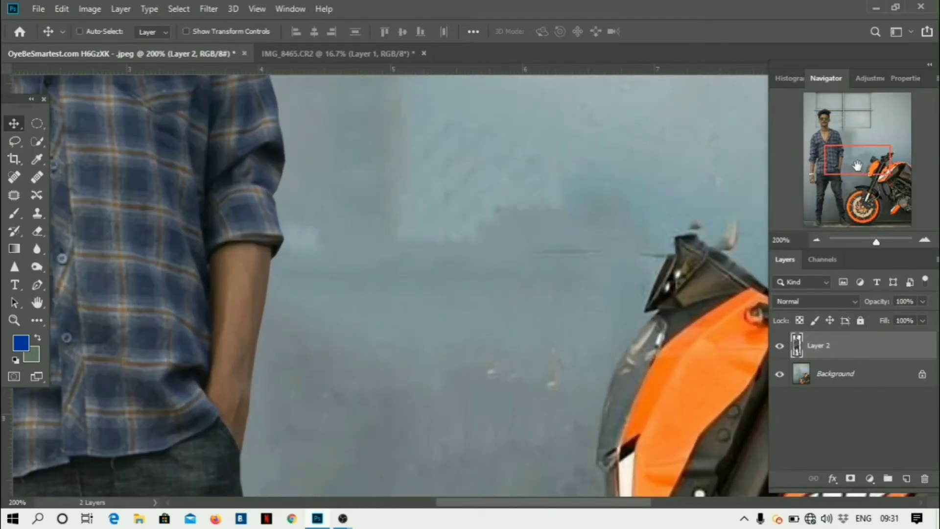
drag(857, 166, 837, 177)
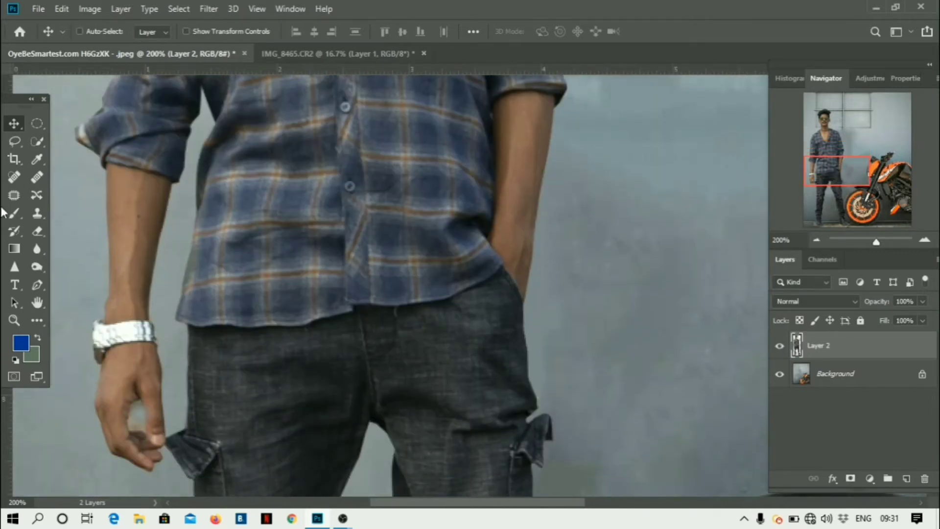
click(40, 233)
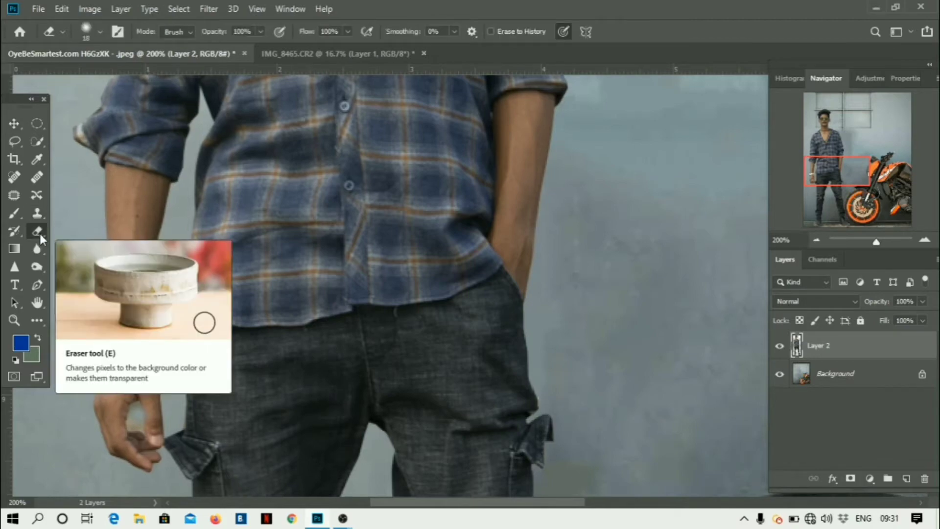
key(ctrl+plus)
key(ctrl+plus)
key(ctrl+plus)
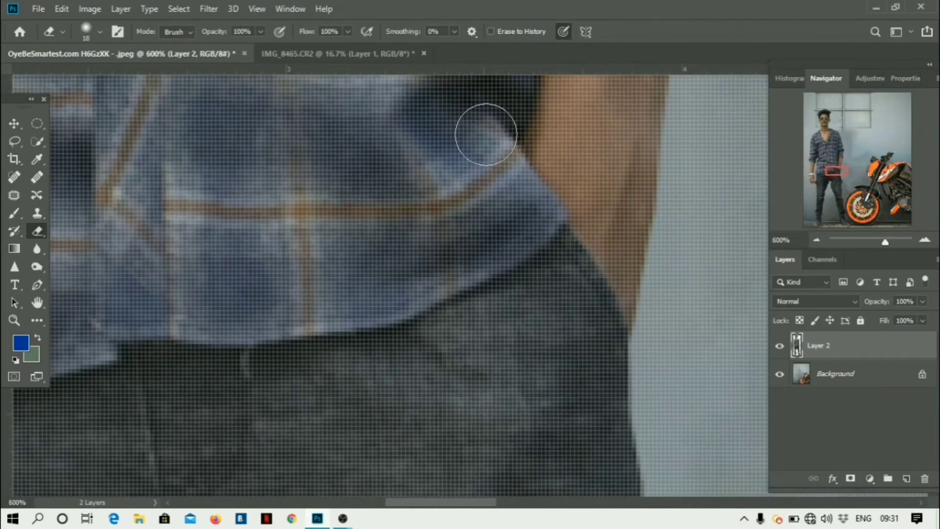
mouse_move(845, 171)
mouse_down()
mouse_move(827, 176)
mouse_move(823, 195)
mouse_move(827, 179)
mouse_up()
drag(206, 319, 211, 321)
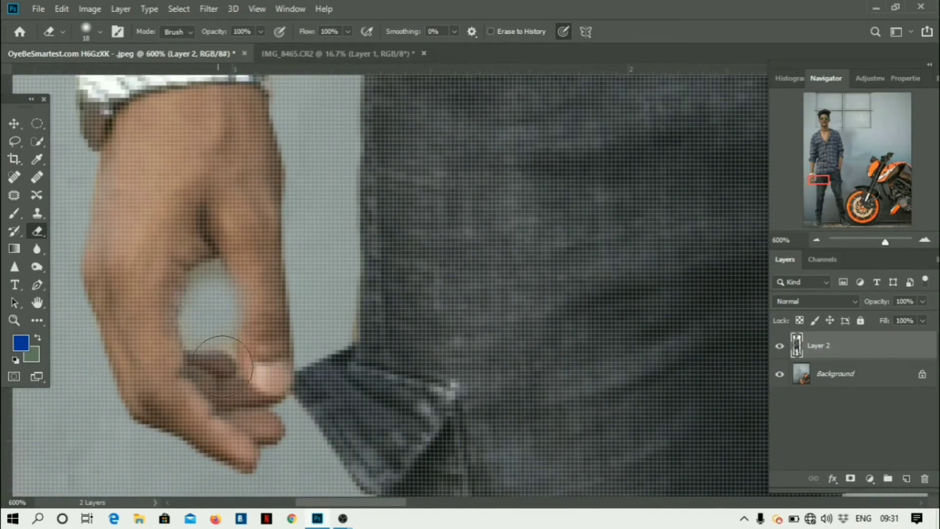
click(14, 122)
Open the layer style settings of Layer 2 and enable a Drop Shadow on the man.
key(ctrl+minus)
key(ctrl+minus)
key(ctrl+minus)
key(ctrl+minus)
key(ctrl+minus)
key(ctrl+minus)
key(ctrl+minus)
key(ctrl+minus)
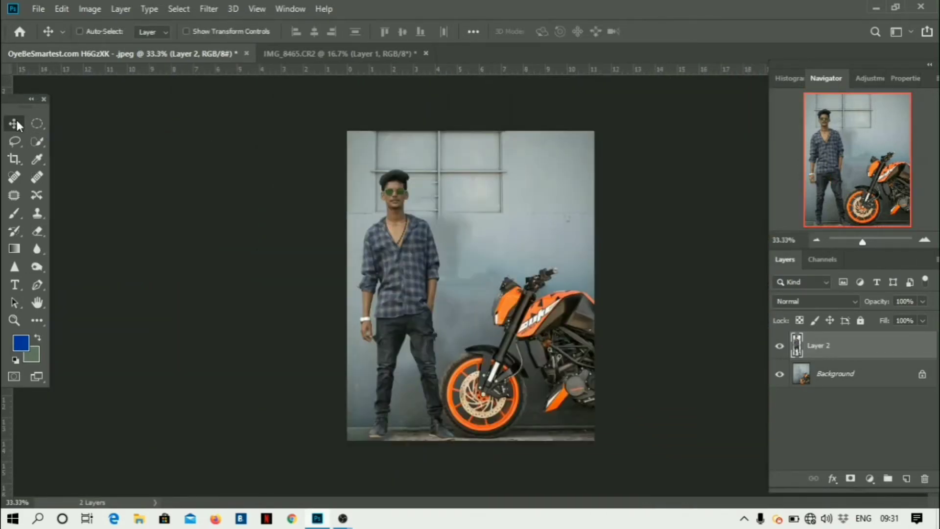
right_click(848, 353)
click(869, 345)
key(space)
double_click(874, 346)
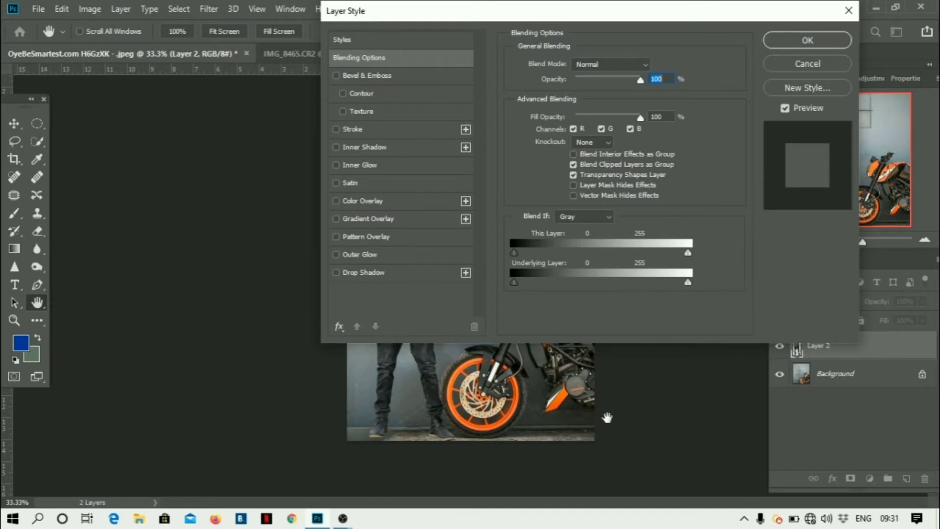
click(343, 274)
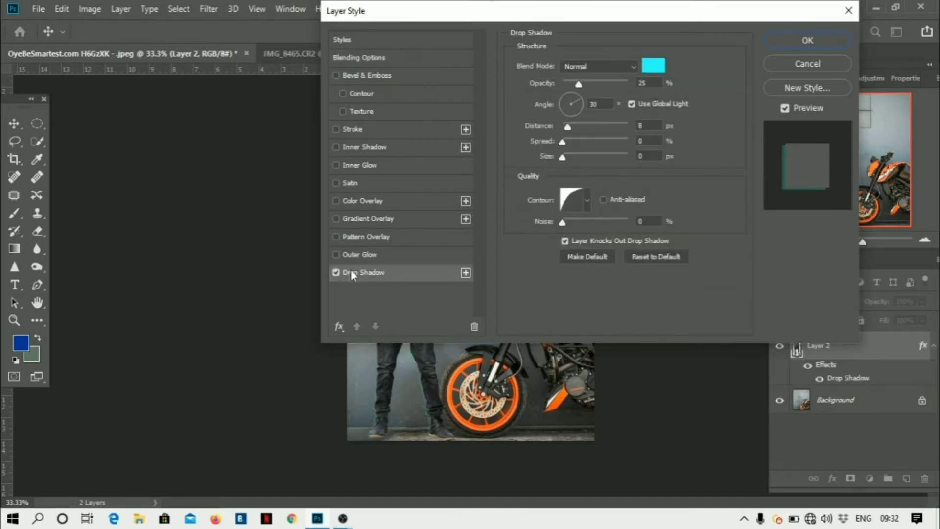
Set the drop shadow's colour to black (000000).
click(645, 67)
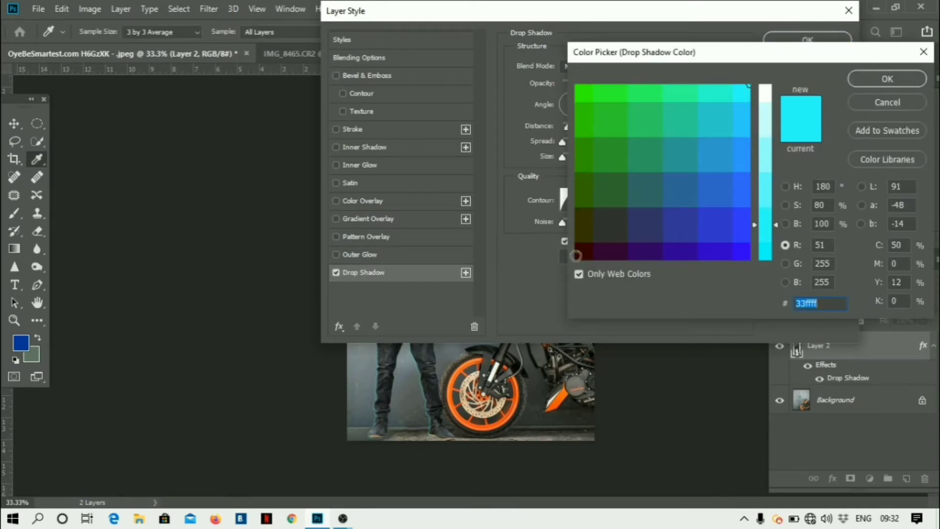
click(575, 255)
click(766, 249)
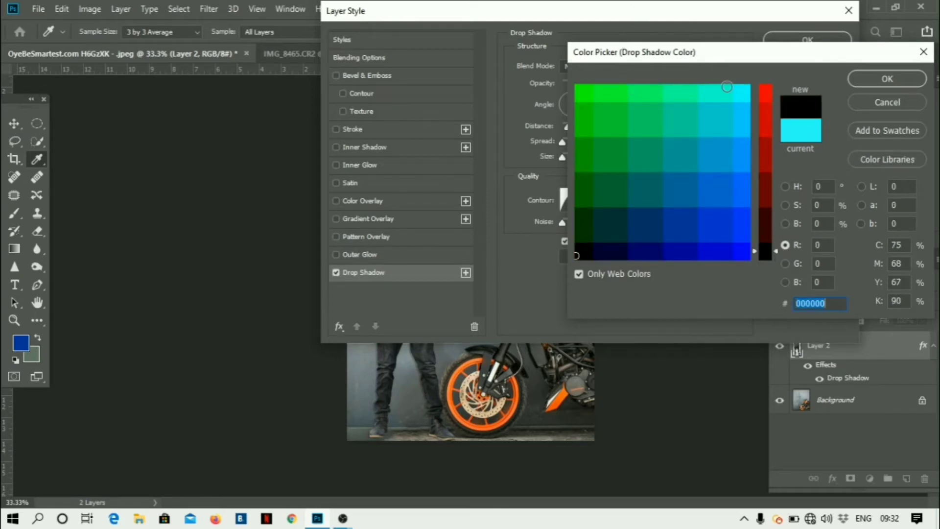
click(904, 79)
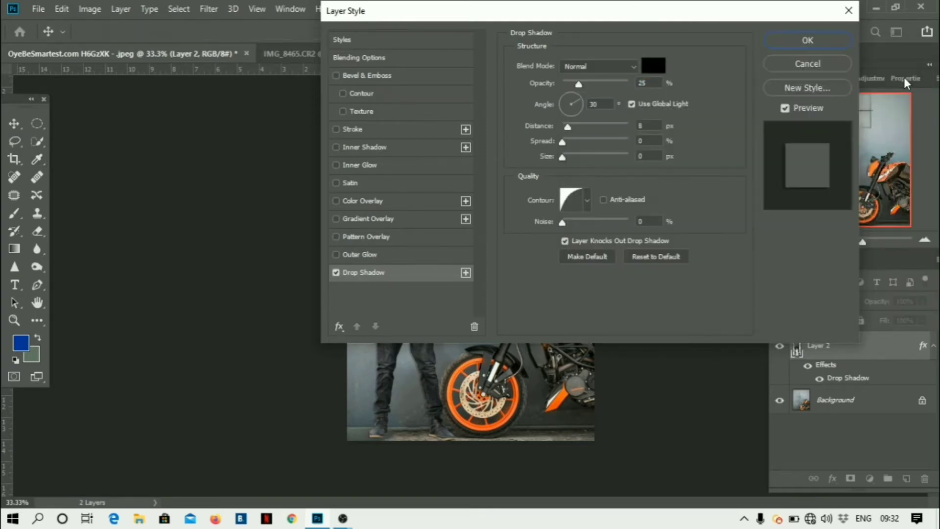
Set the drop shadow's opacity to 17% and its distance to 14 px, keeping the man in view beside the dialog.
drag(543, 9, 715, 110)
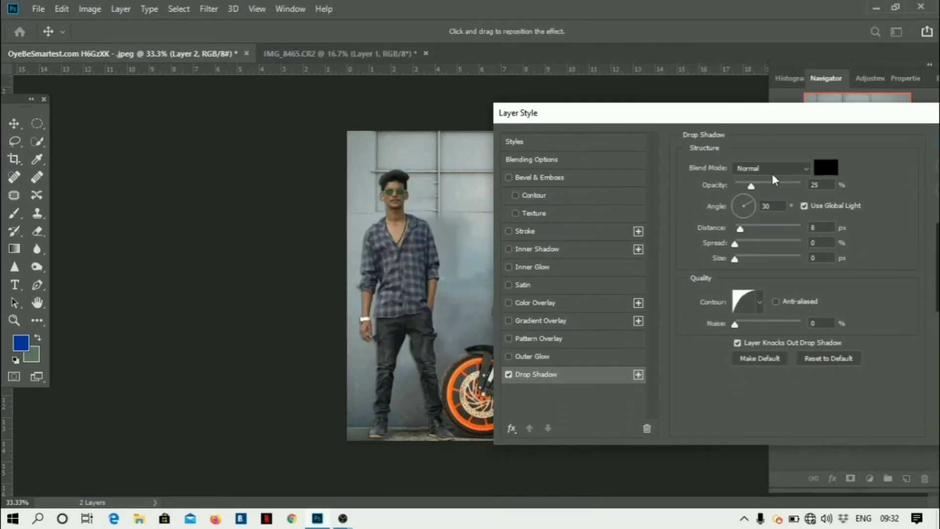
drag(774, 183, 747, 189)
drag(759, 227, 739, 219)
click(766, 185)
click(754, 228)
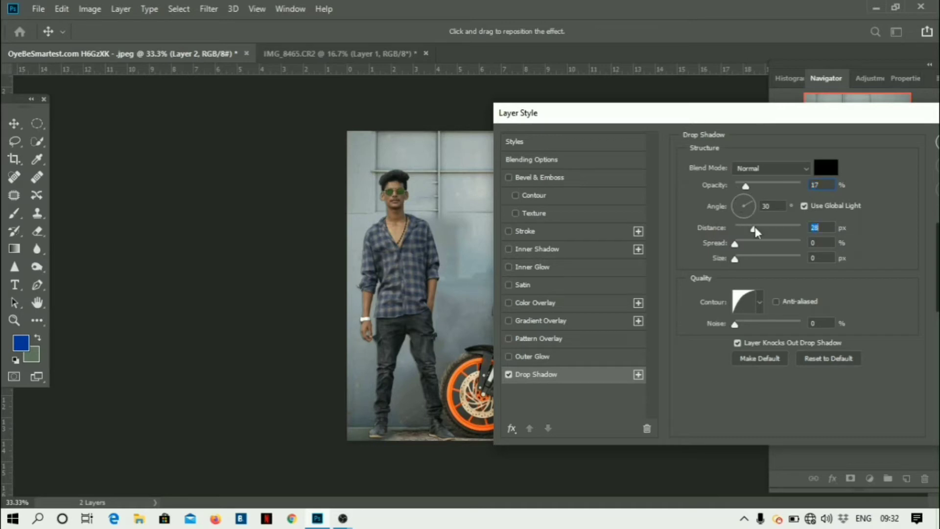
mouse_move(757, 231)
mouse_down()
mouse_move(740, 229)
mouse_move(761, 224)
mouse_move(746, 224)
mouse_up()
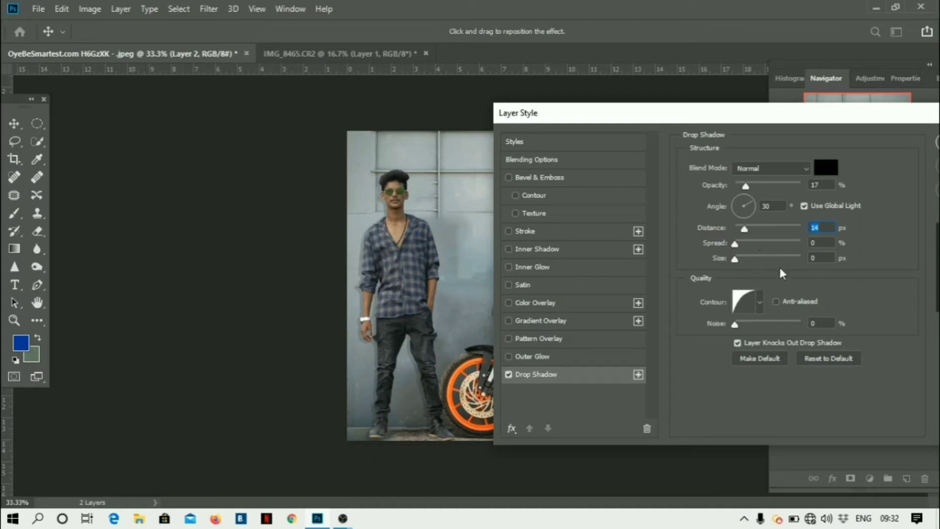
Apply the drop shadow settings to Layer 2 and inspect the man's edges against the wall up close.
drag(861, 123, 612, 126)
click(735, 147)
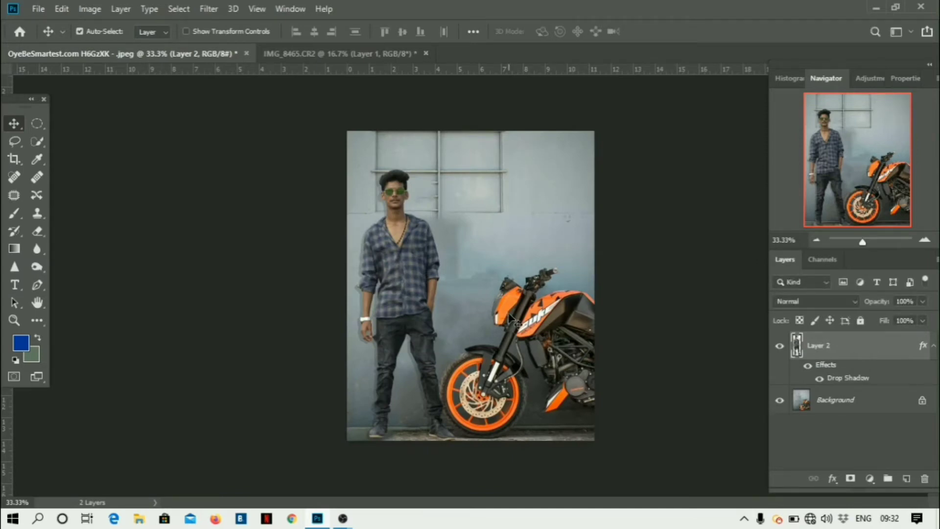
key(ctrl+plus)
key(ctrl+plus)
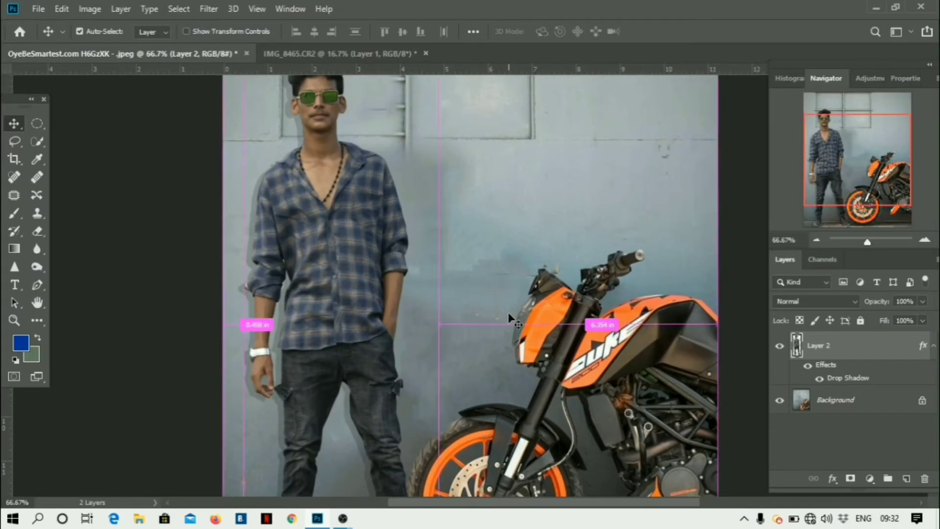
key(ctrl+minus)
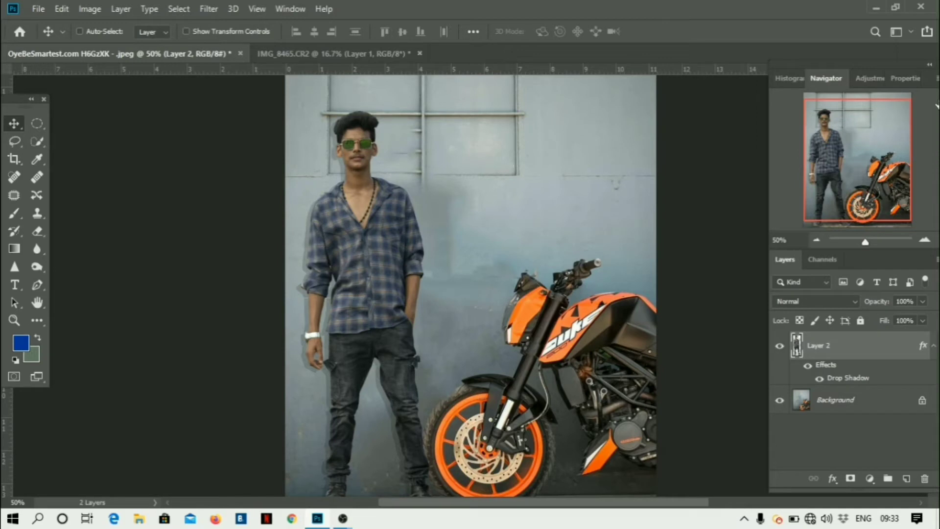
Save the layered composite as a Photoshop file named uday in New folder.
key(ctrl)
key(ctrl+shift+s)
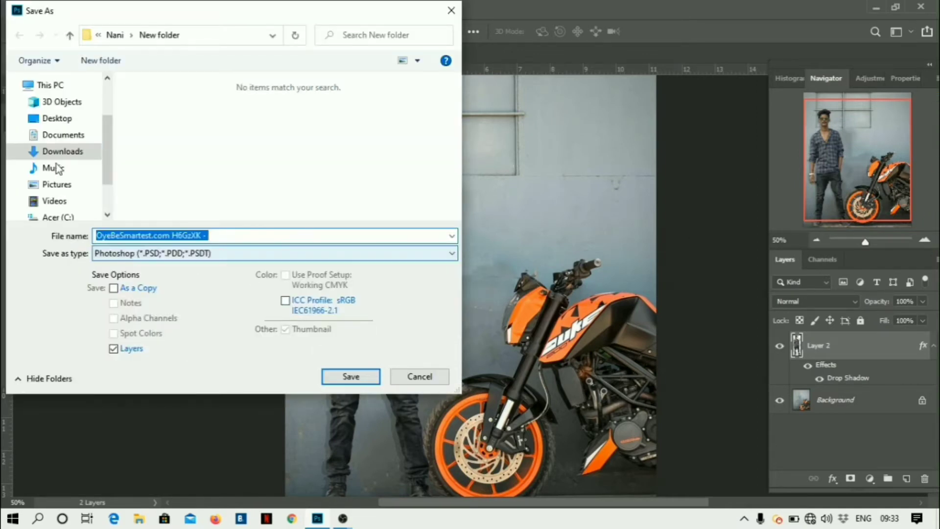
key(BackSpace)
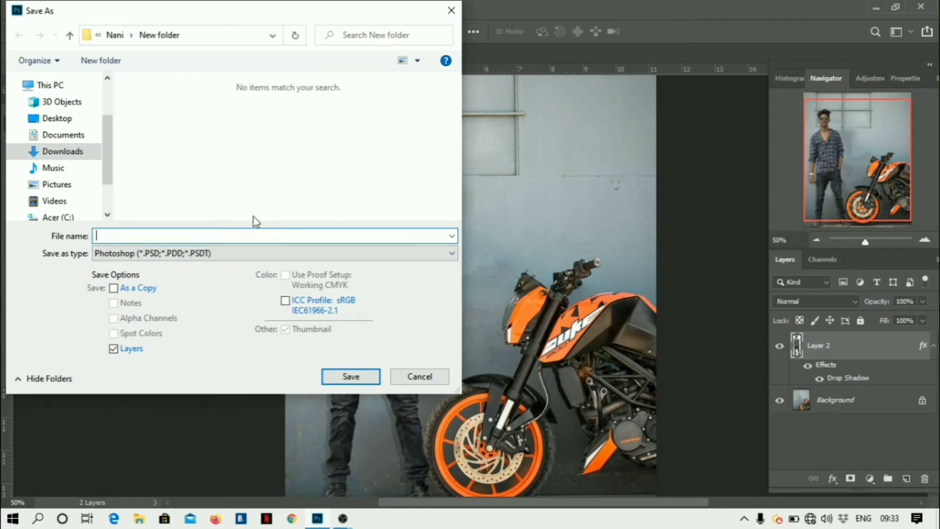
text(uday)
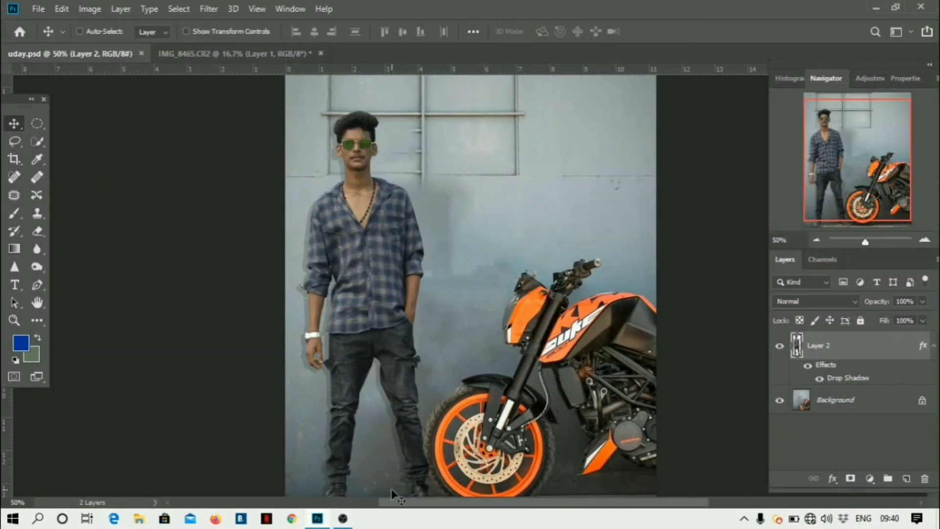
Save a JPEG version of the composite named uday at quality 12 (Maximum), Progressive format with 3 scans.
key(ctrl+plus)
key(ctrl+minus)
key(ctrl+minus)
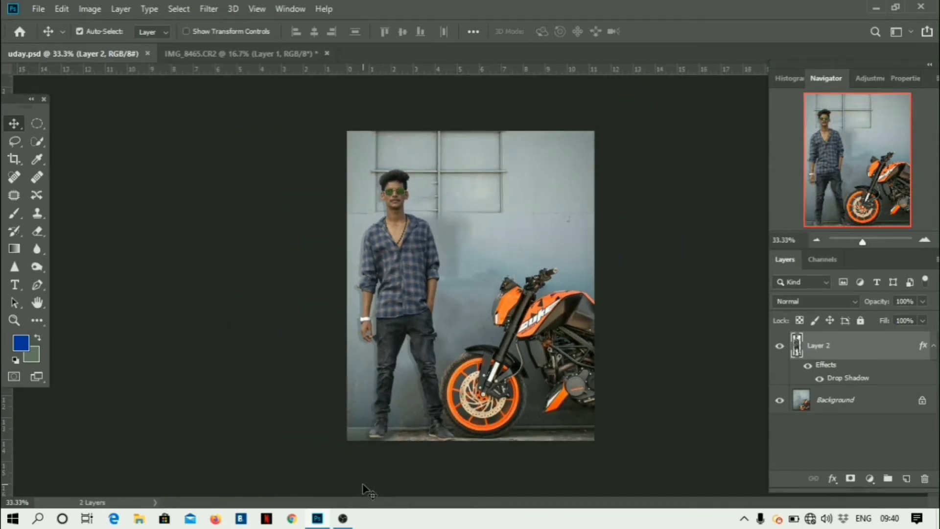
click(37, 9)
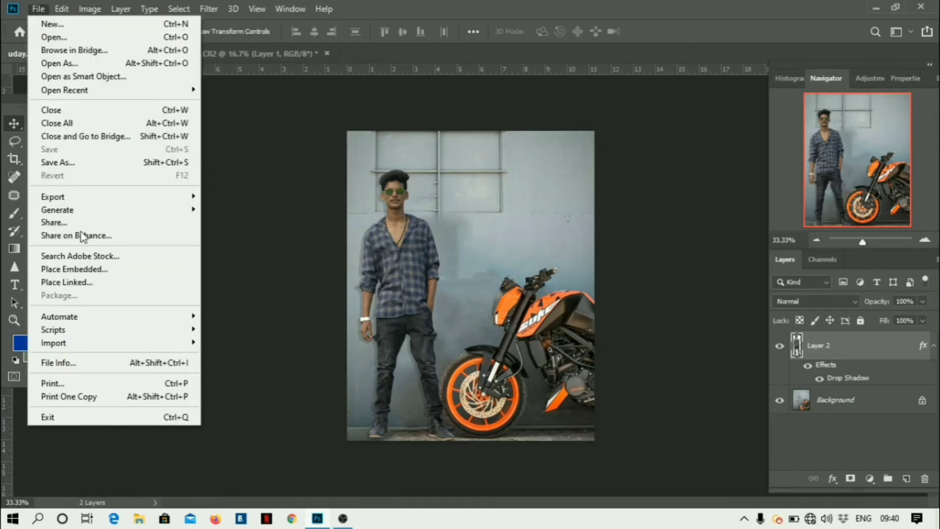
click(91, 165)
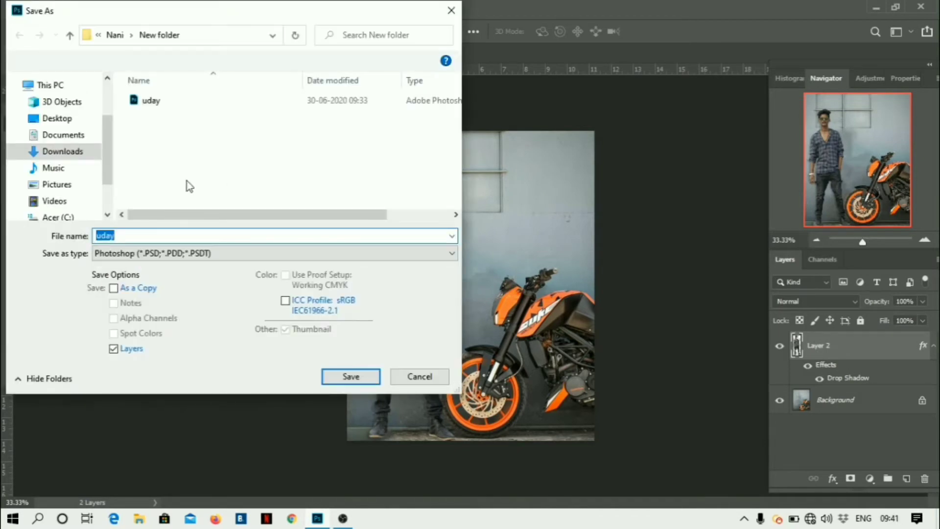
click(215, 252)
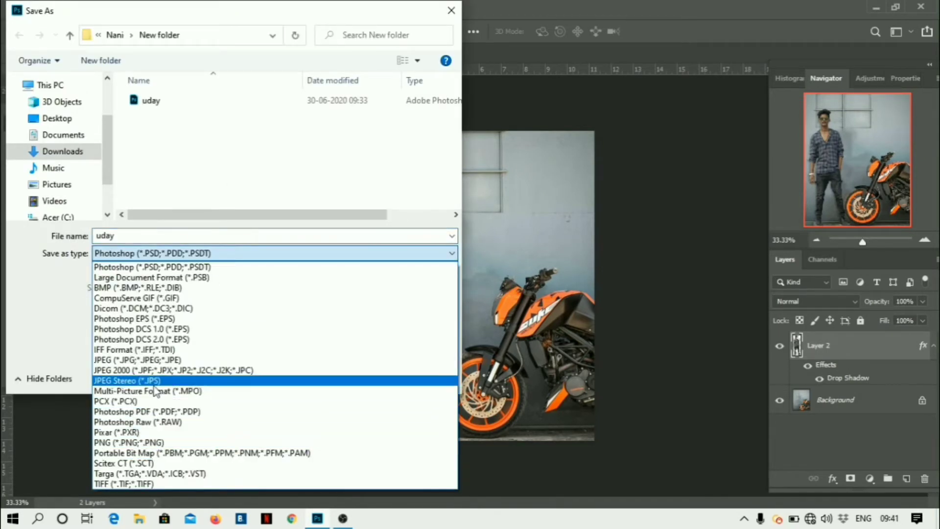
click(155, 361)
click(350, 377)
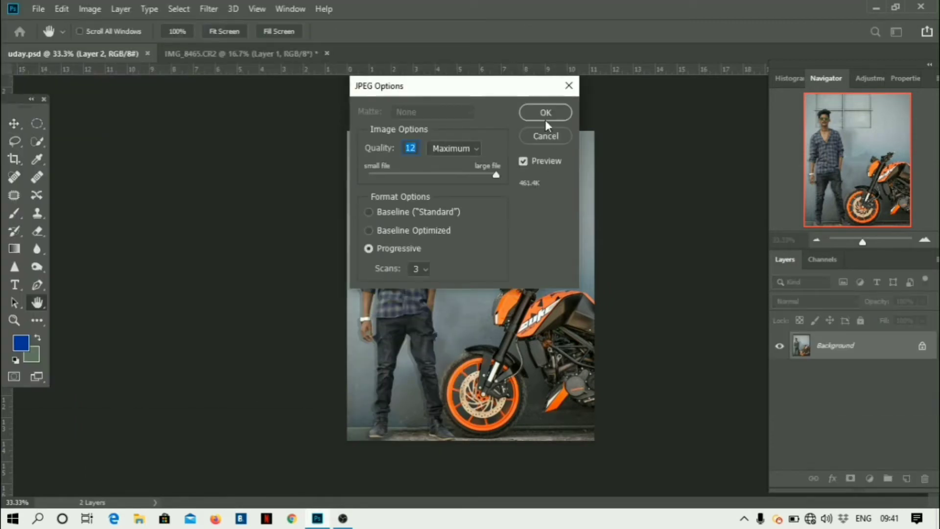
click(545, 116)
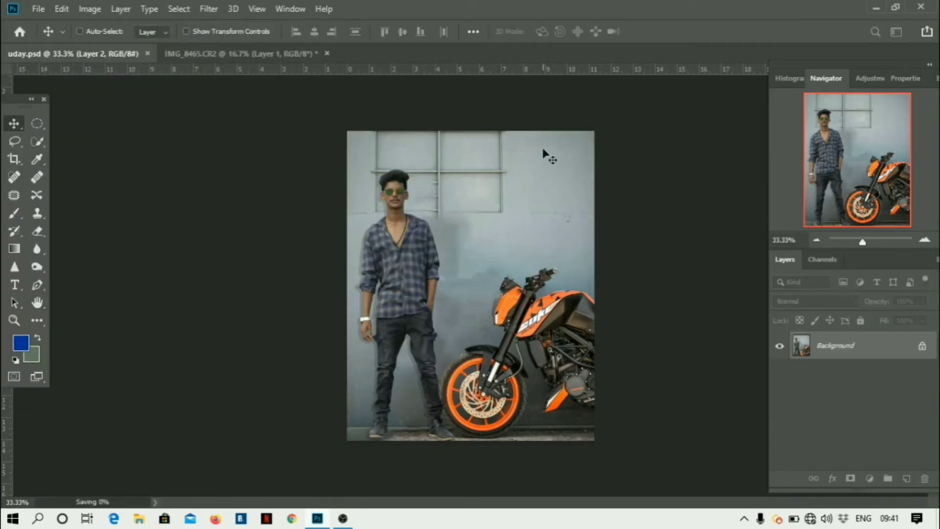
Merge Layer 2 with its drop shadow down into the Background layer of uday.psd.
click(219, 53)
click(92, 53)
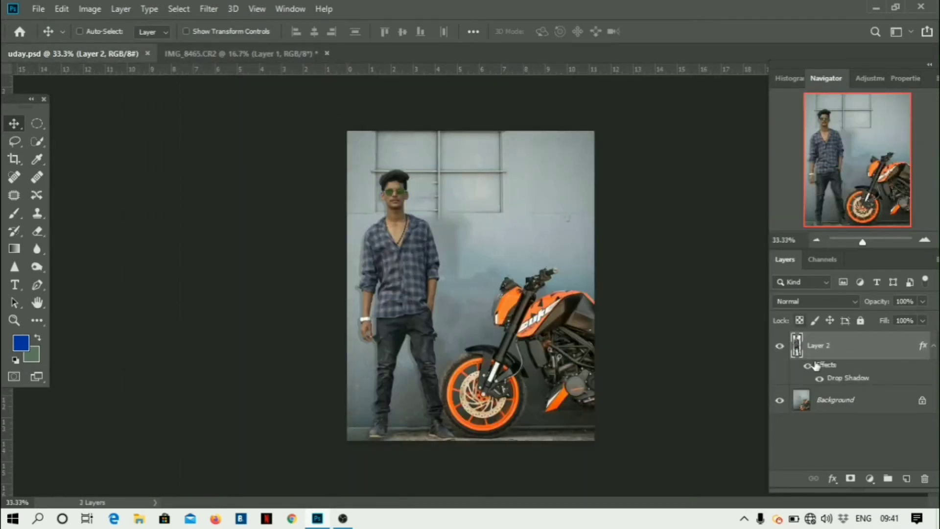
right_click(846, 336)
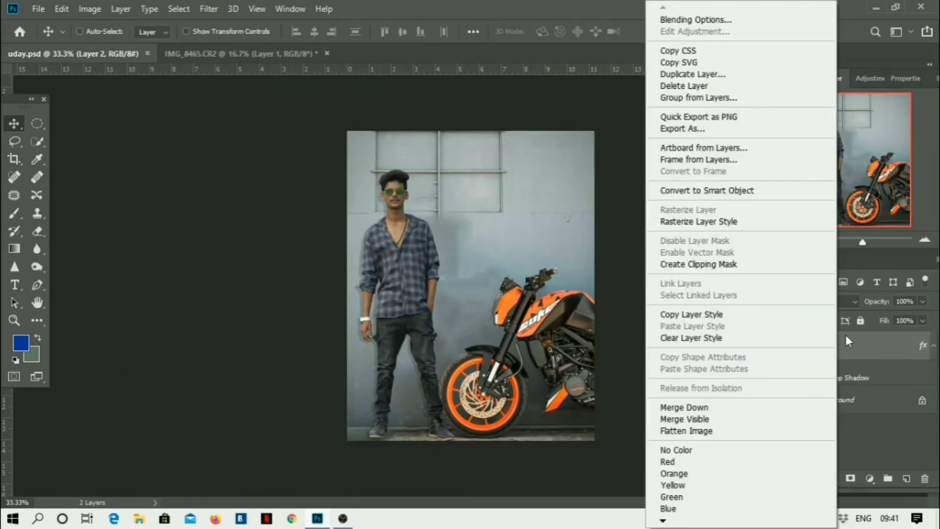
click(741, 407)
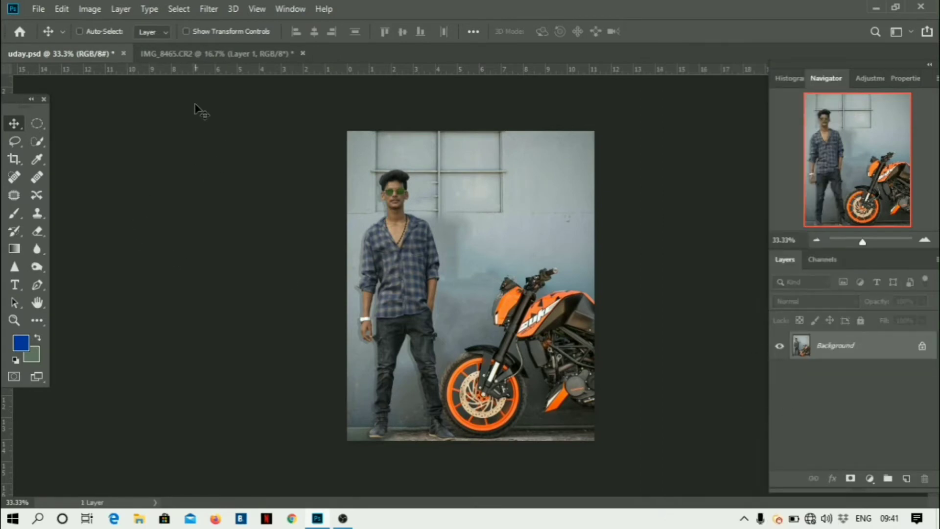
Float uday.psd in its own window over the IMG_8465.CR2 document, with the whole composite in view.
click(214, 52)
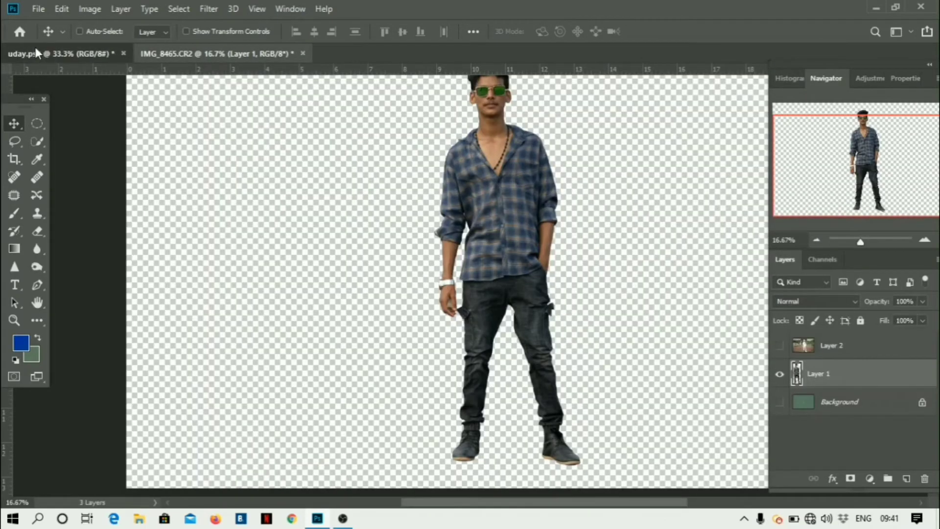
drag(36, 48, 416, 120)
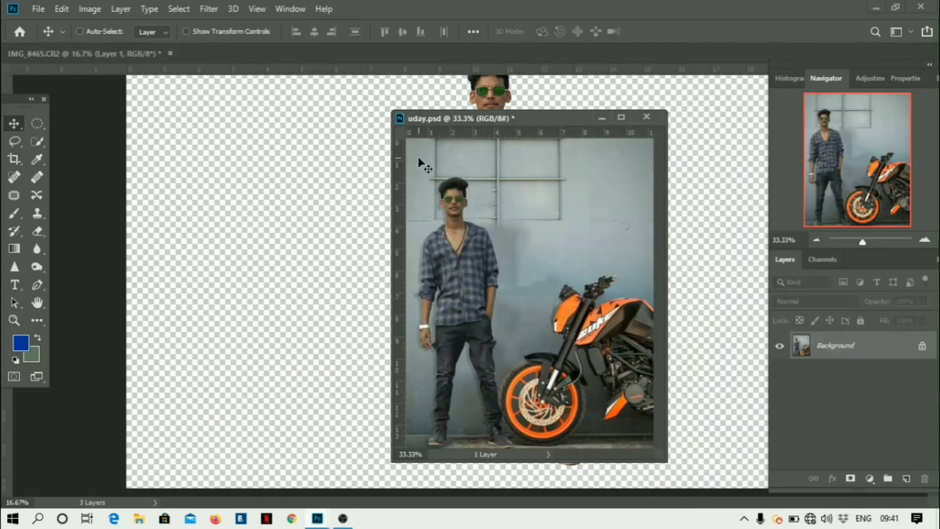
key(ctrl+minus)
key(ctrl+minus)
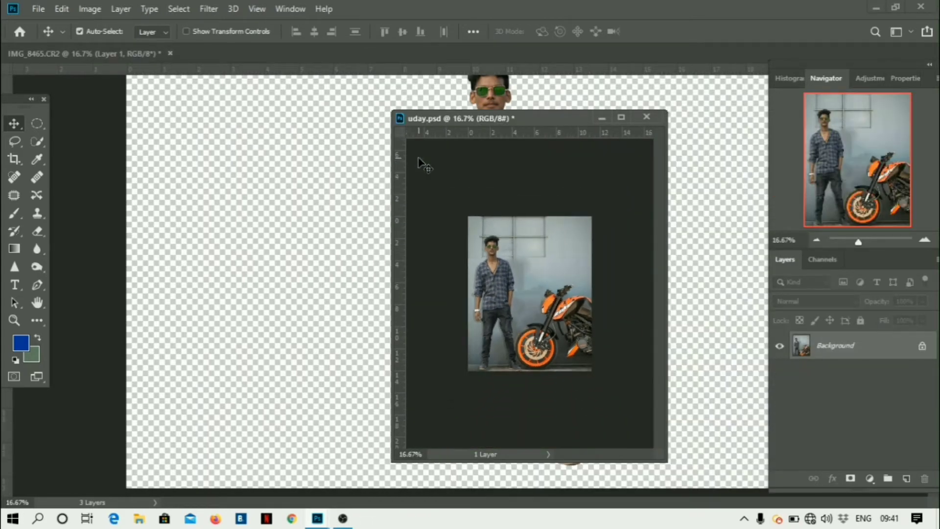
Copy the merged composite from uday.psd into the IMG_8465.CR2 document as a new layer beside the cut-out man.
click(273, 275)
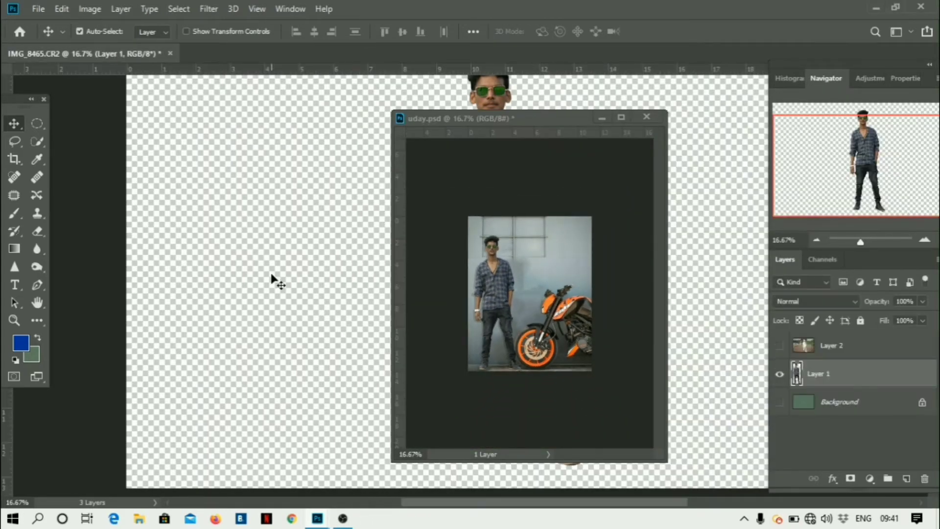
key(ctrl+minus)
key(ctrl+minus)
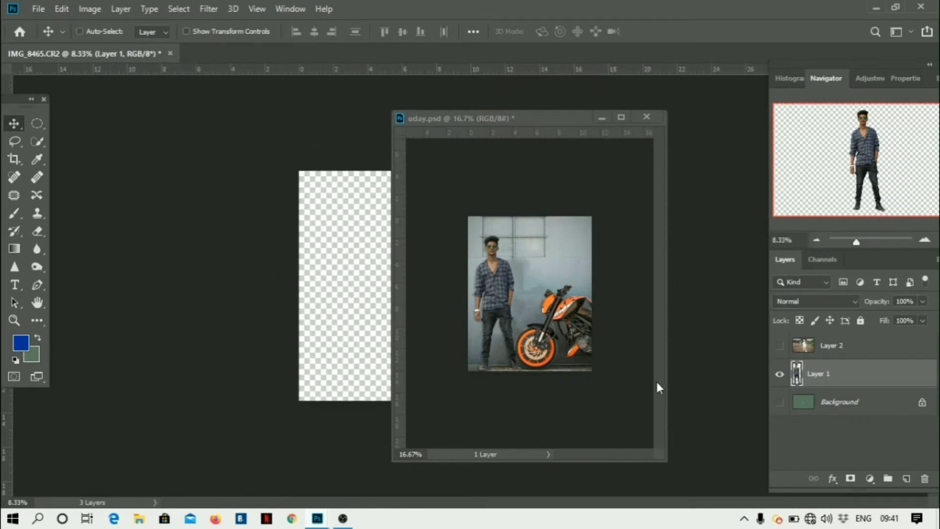
click(489, 309)
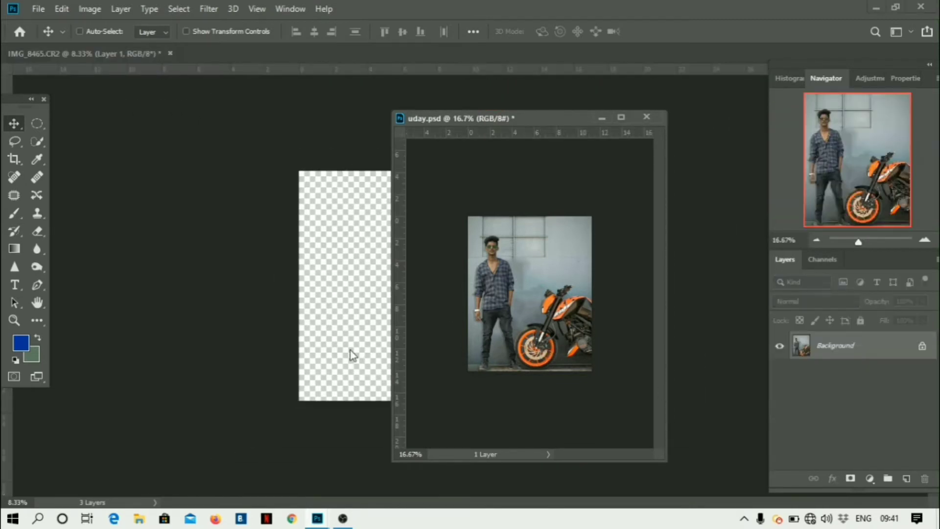
drag(506, 290, 361, 328)
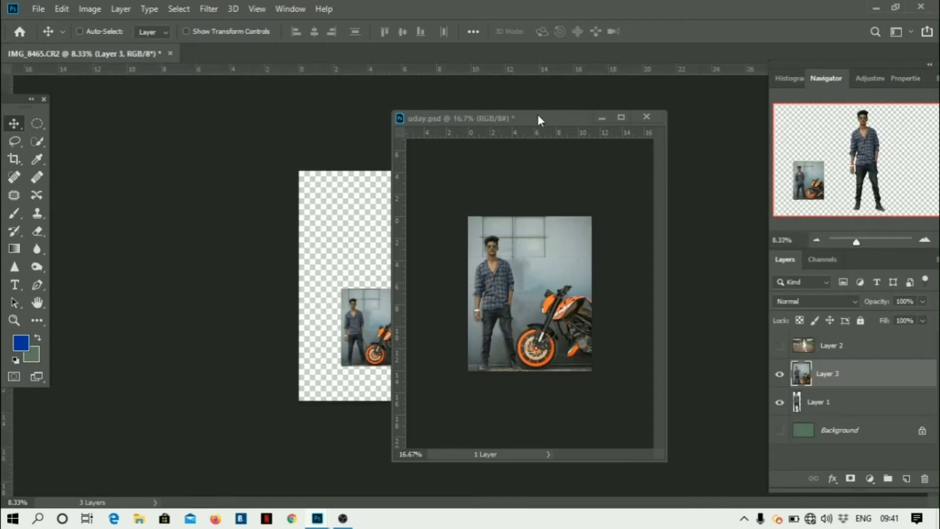
Dock the floating uday.psd window with the other document and return to IMG_8465.CR2, keeping it open.
drag(538, 114, 165, 48)
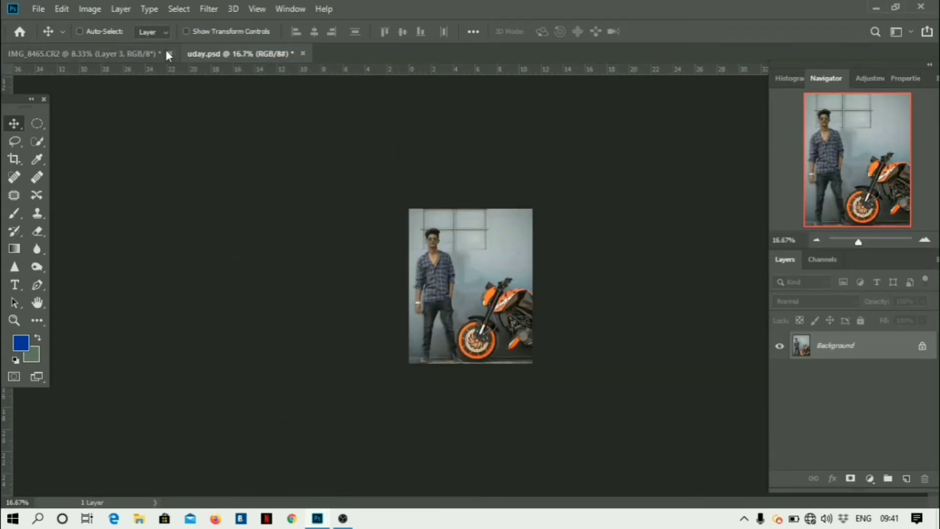
click(168, 53)
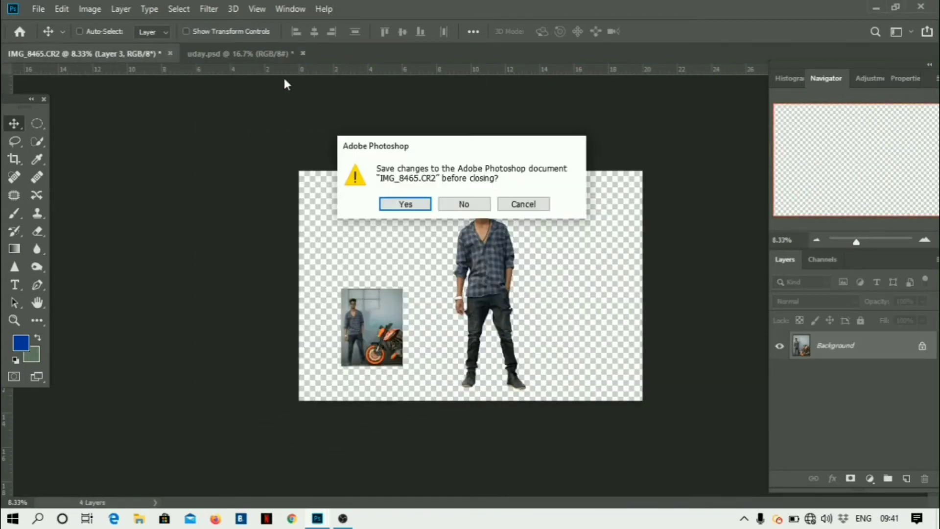
click(504, 202)
click(61, 33)
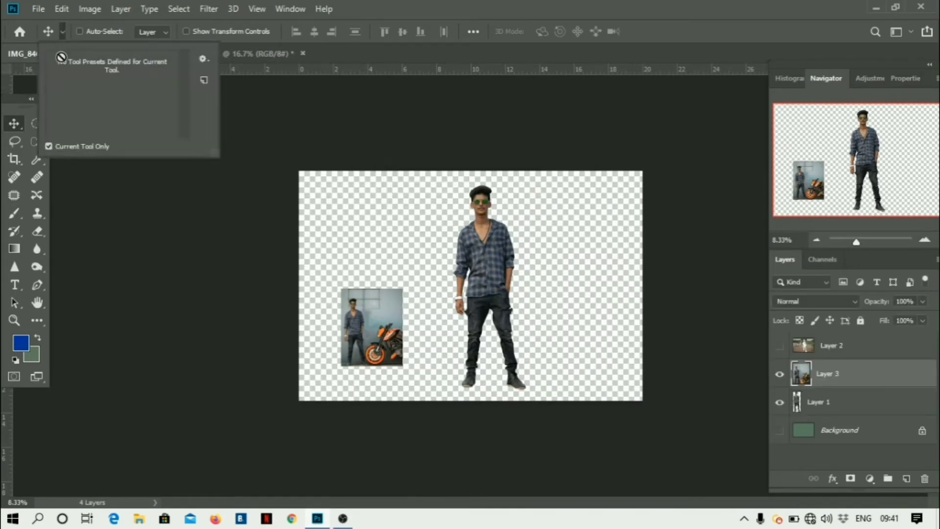
click(15, 56)
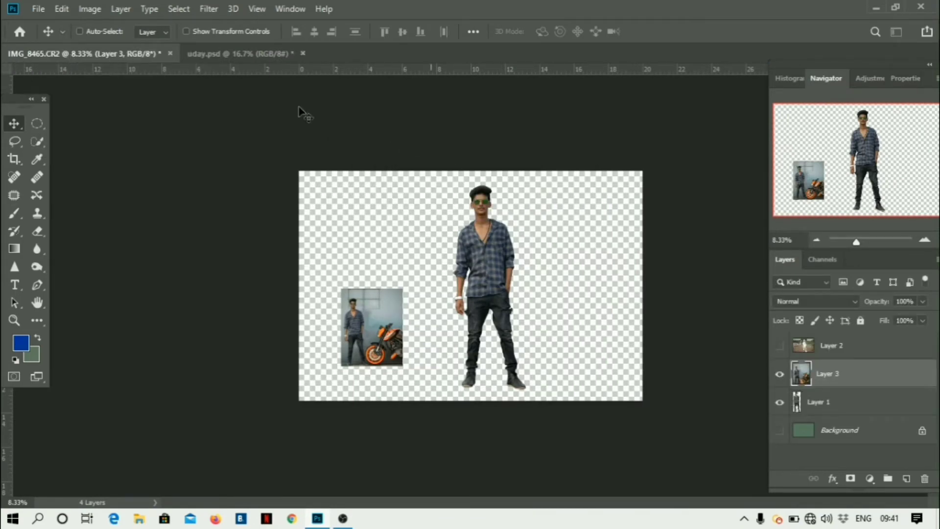
Scale the composite on Layer 3 to about 392% and position it over the cut-out man.
key(ctrl+t)
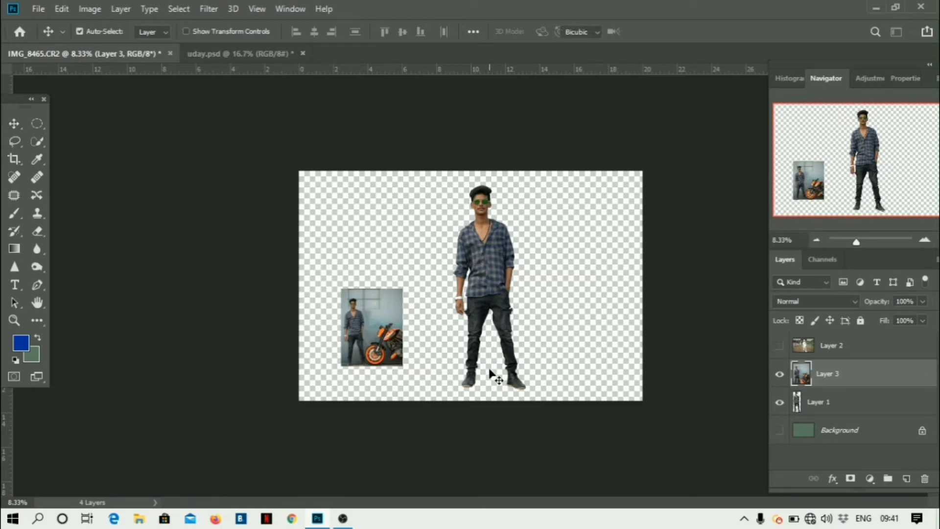
drag(401, 369, 592, 520)
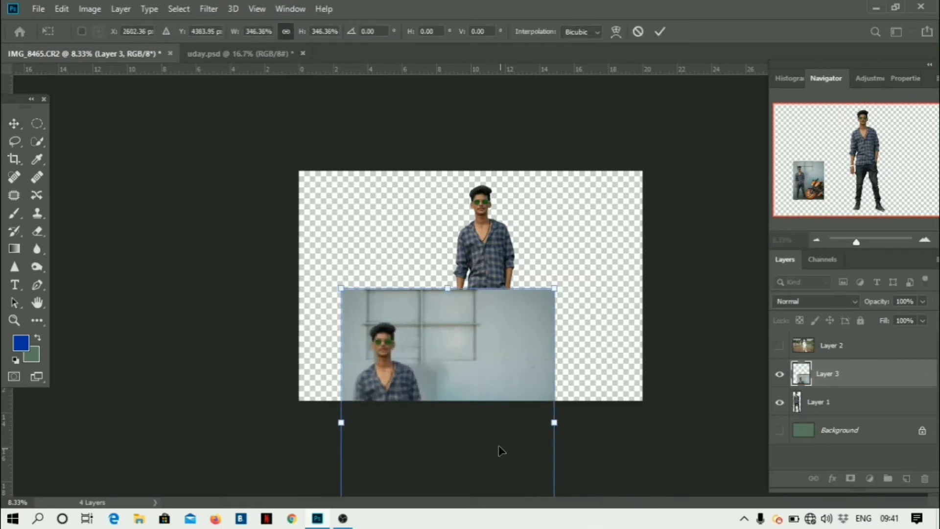
drag(496, 434, 492, 262)
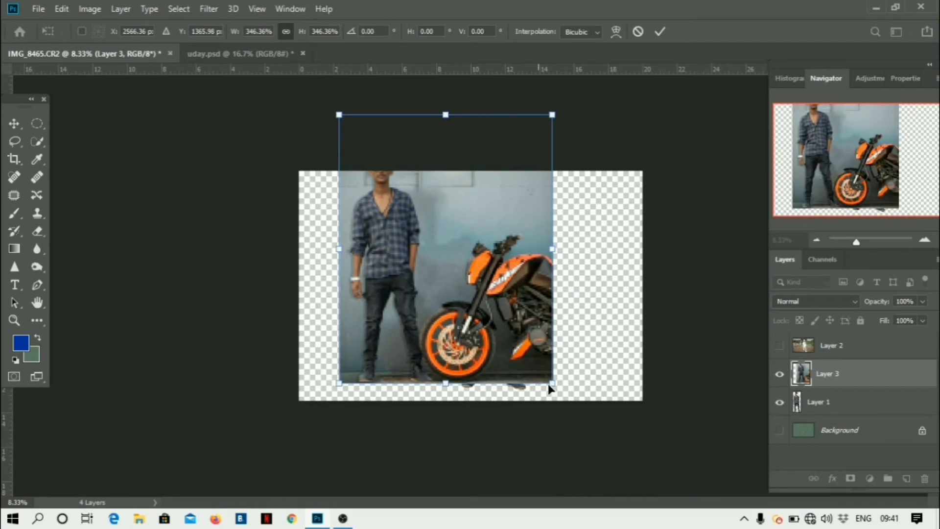
drag(556, 385, 582, 419)
key(Return)
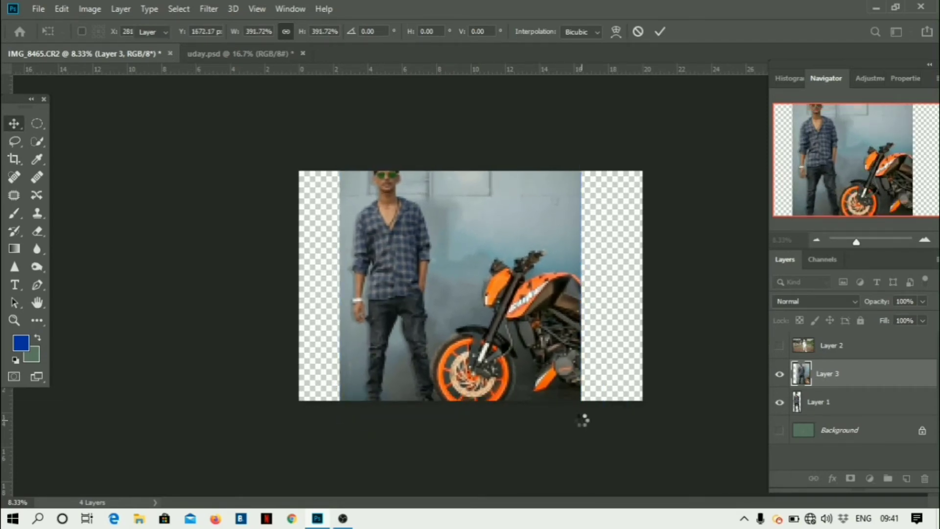
Extend the crop area above and below the canvas to take in the whole composite on Layer 3.
click(14, 159)
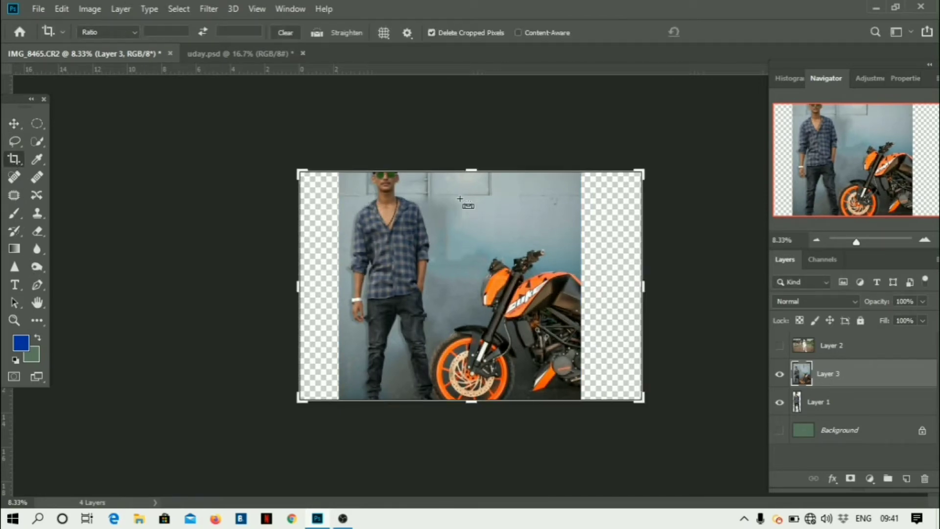
key(ctrl+minus)
key(ctrl+minus)
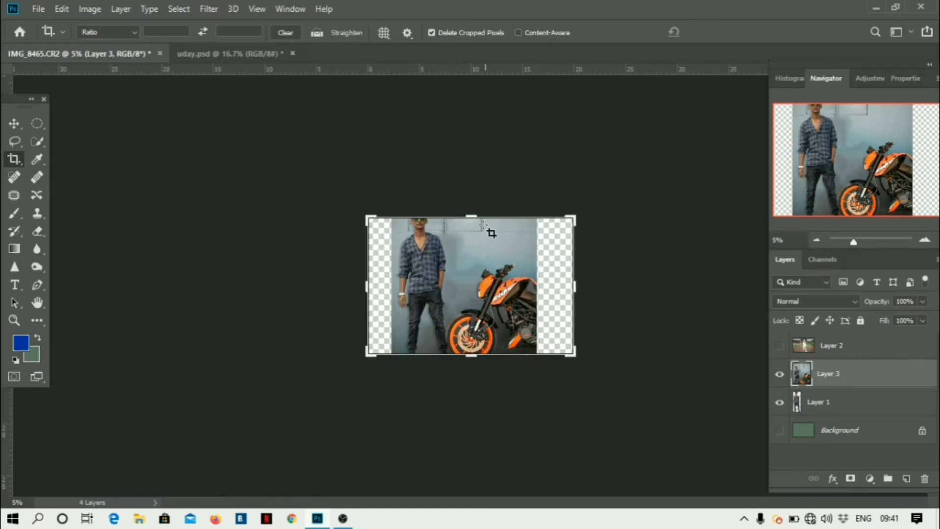
drag(468, 217, 471, 195)
drag(474, 370, 473, 385)
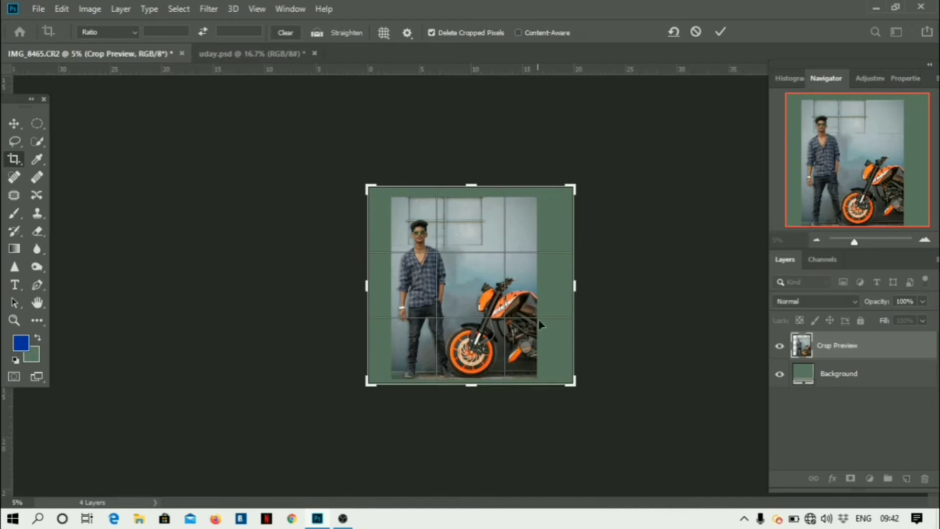
Trim the crop area to the composite's side, upper and lower edges and apply the crop.
drag(576, 286, 554, 287)
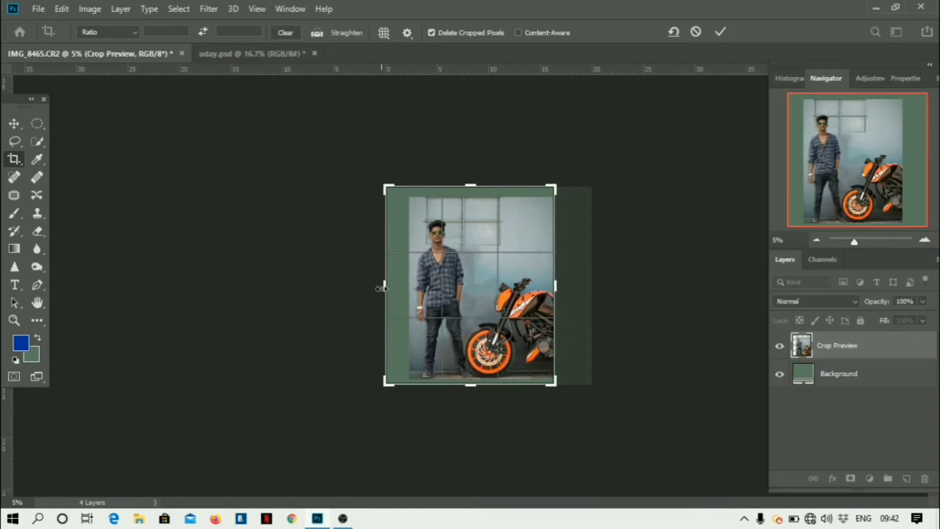
drag(384, 289, 393, 289)
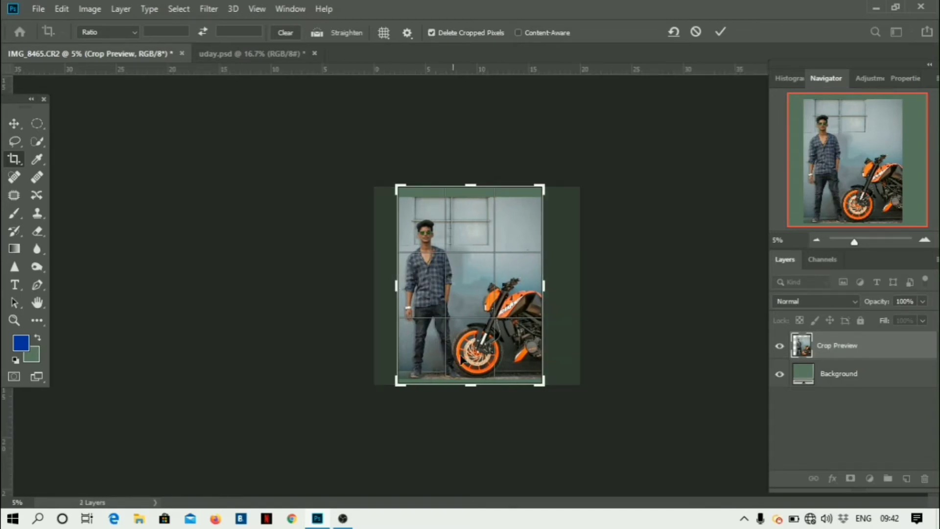
drag(469, 383, 466, 380)
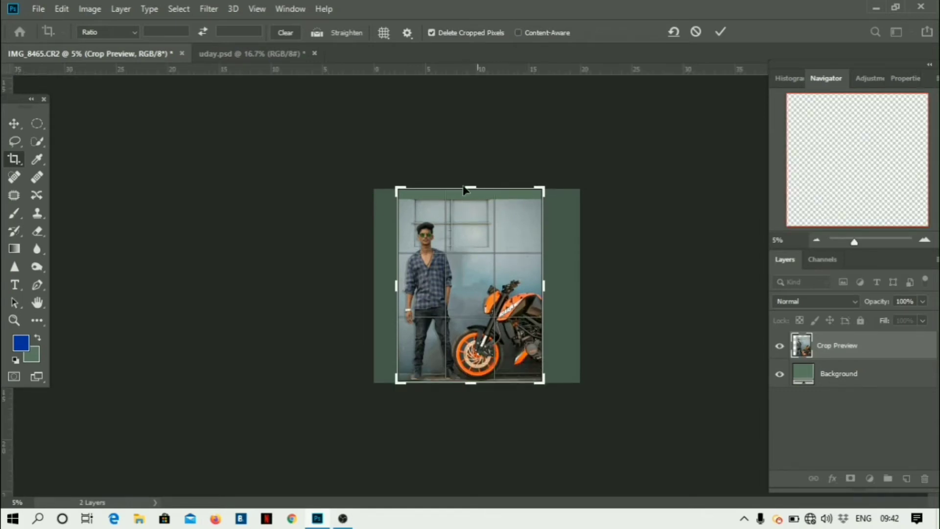
drag(466, 189, 468, 189)
key(Return)
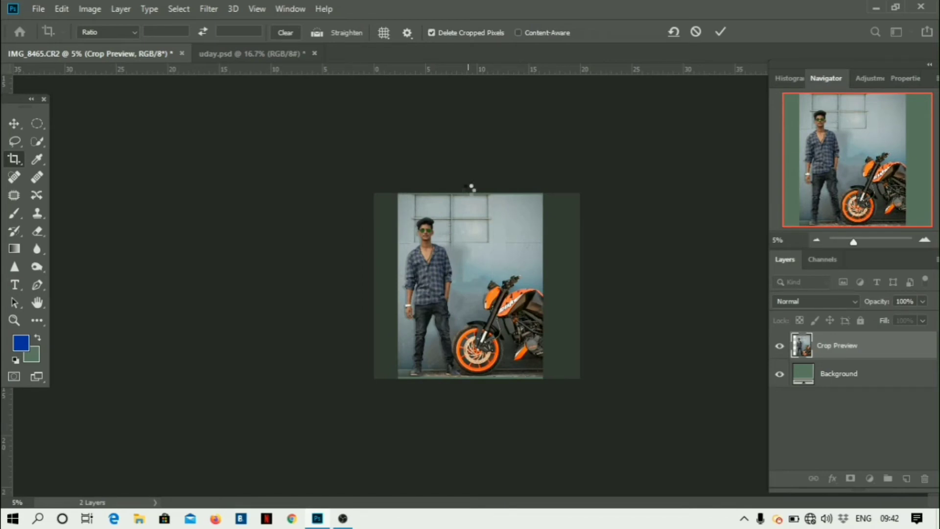
key(ctrl+plus)
key(ctrl+plus)
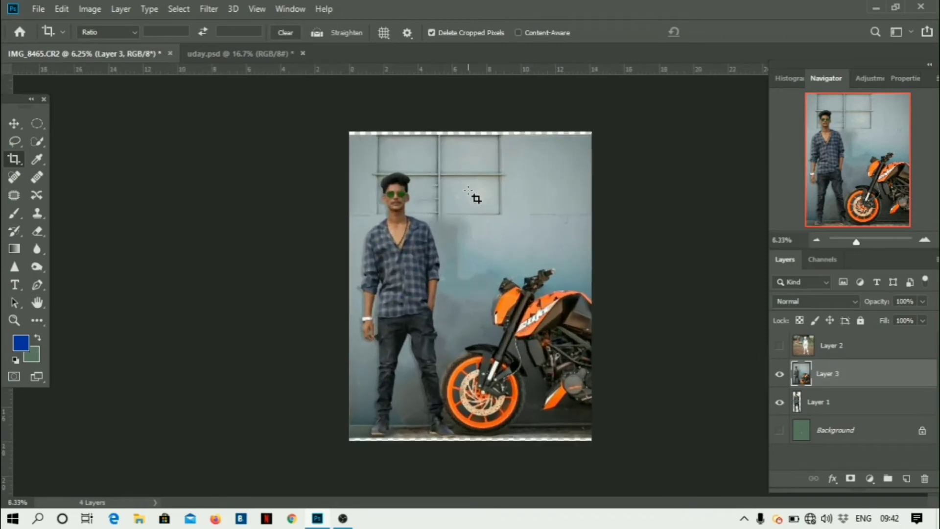
key(ctrl+plus)
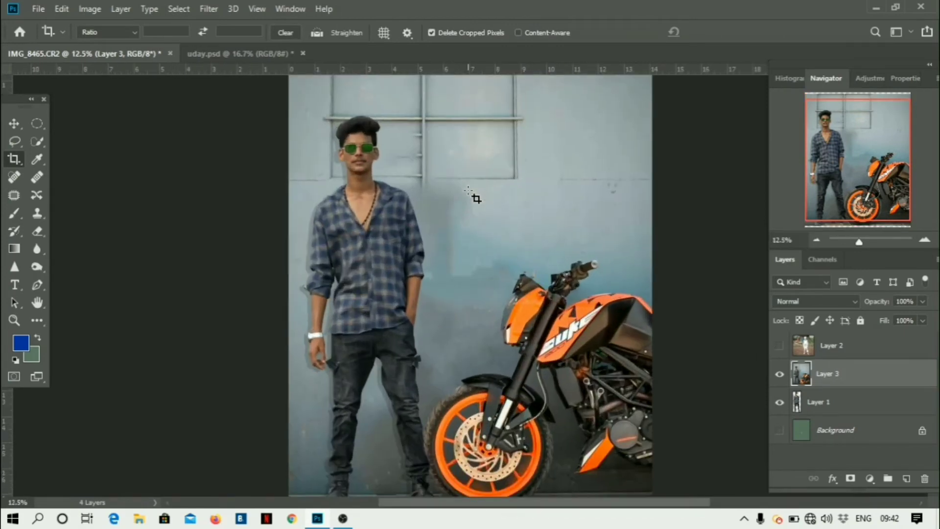
scroll(563, 342, up, 5)
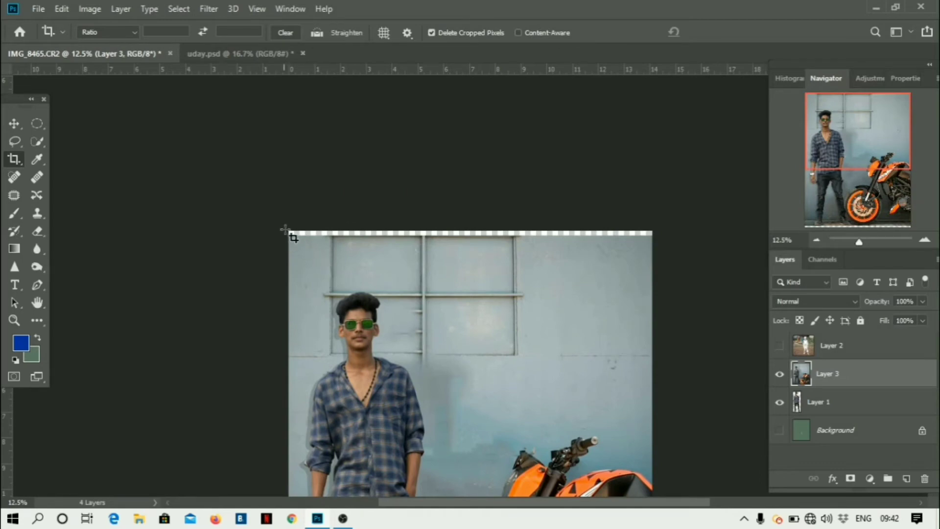
drag(287, 231, 445, 339)
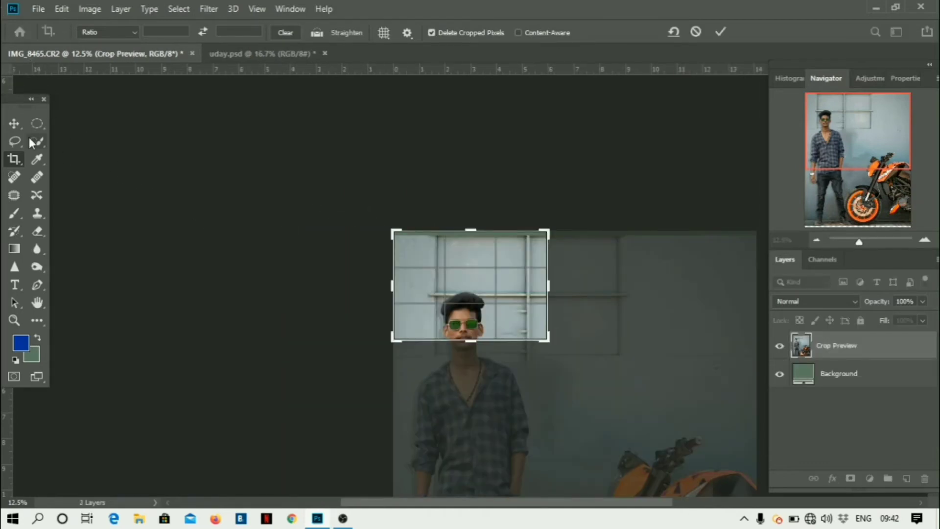
key(ctrl+z)
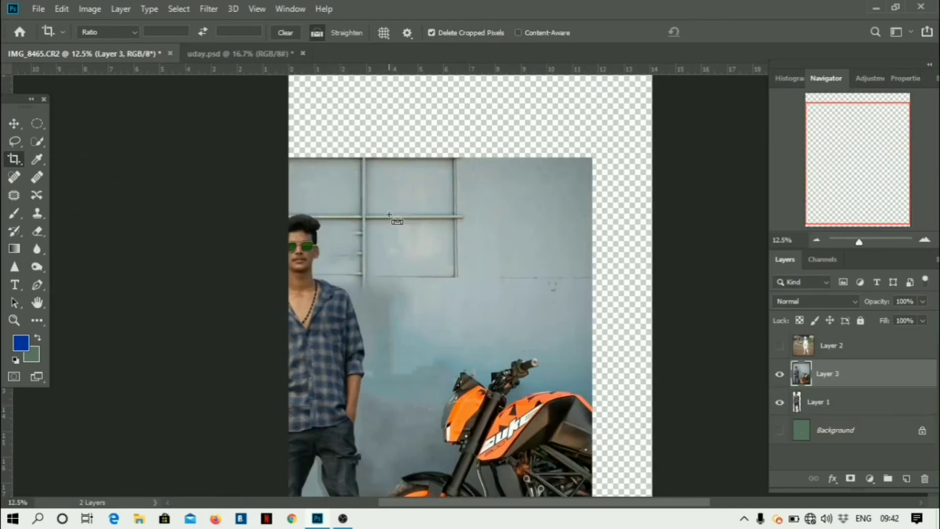
Crop the image again to remove the thin transparent strips along its upper and lower edges.
scroll(440, 271, up, 3)
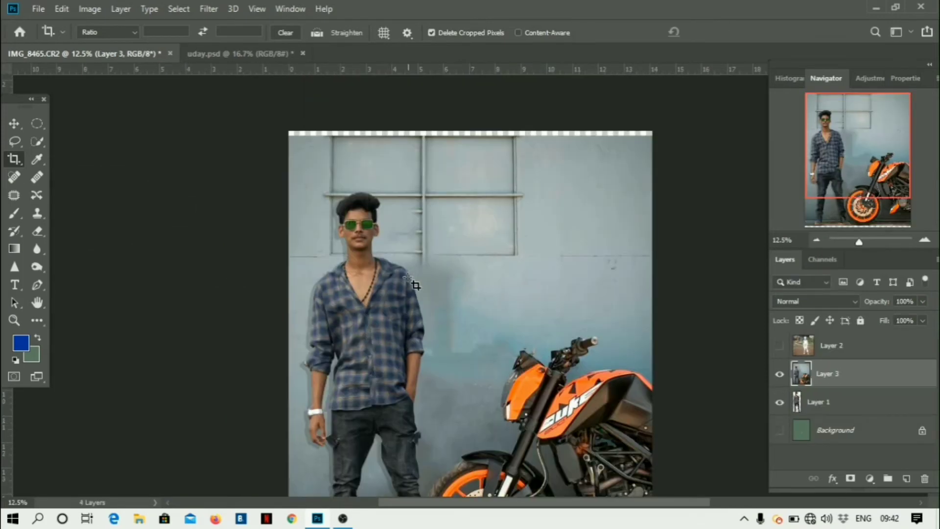
drag(299, 145, 660, 441)
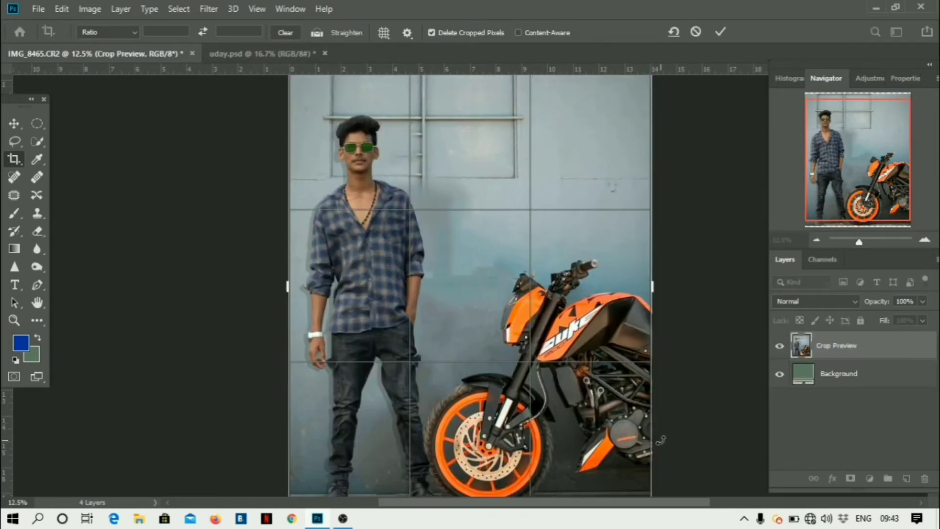
key(Return)
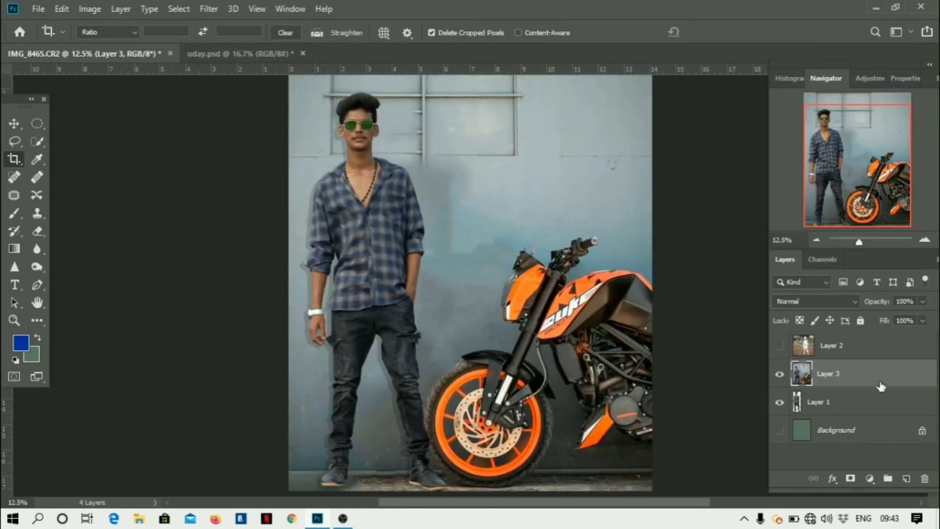
Flatten the image into a single background layer, discarding the hidden layers.
right_click(882, 353)
click(773, 430)
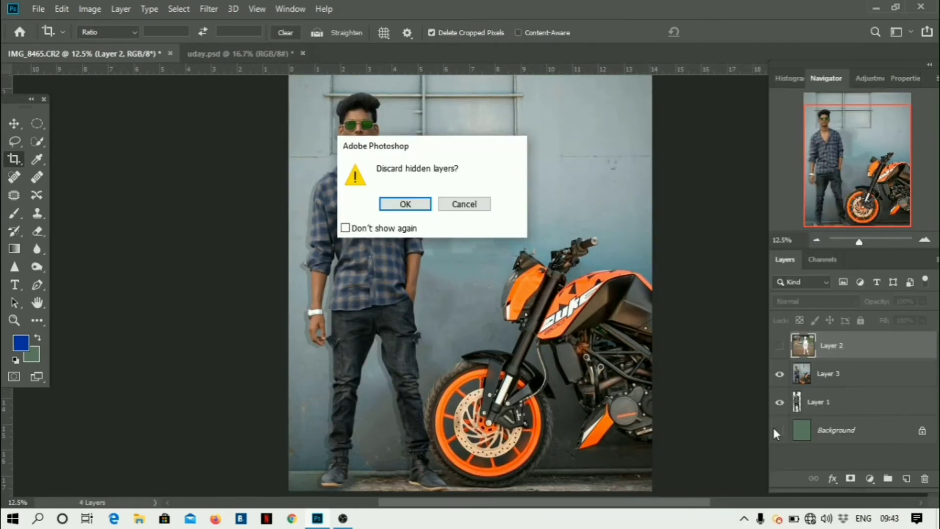
click(405, 205)
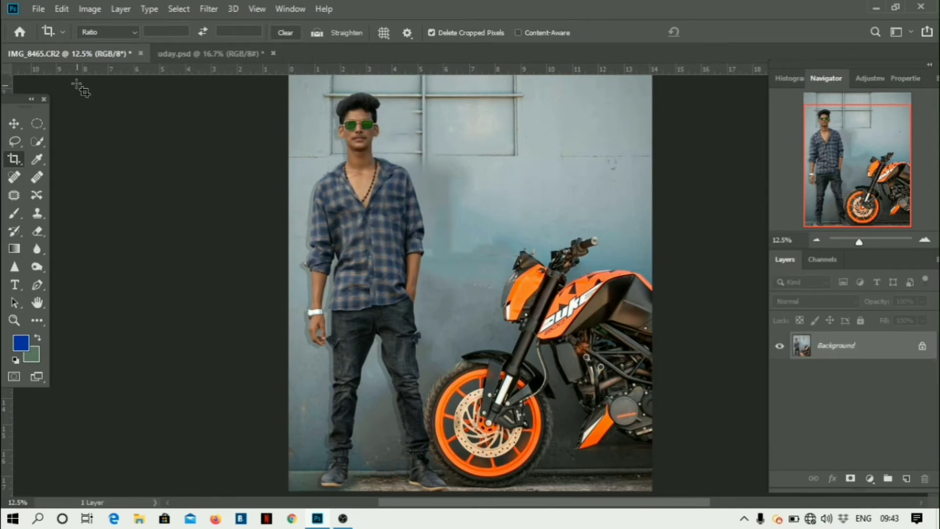
Open the flattened image in the Color Efex Pro 4 filter of the Nik Collection.
click(15, 127)
scroll(147, 153, up, 3)
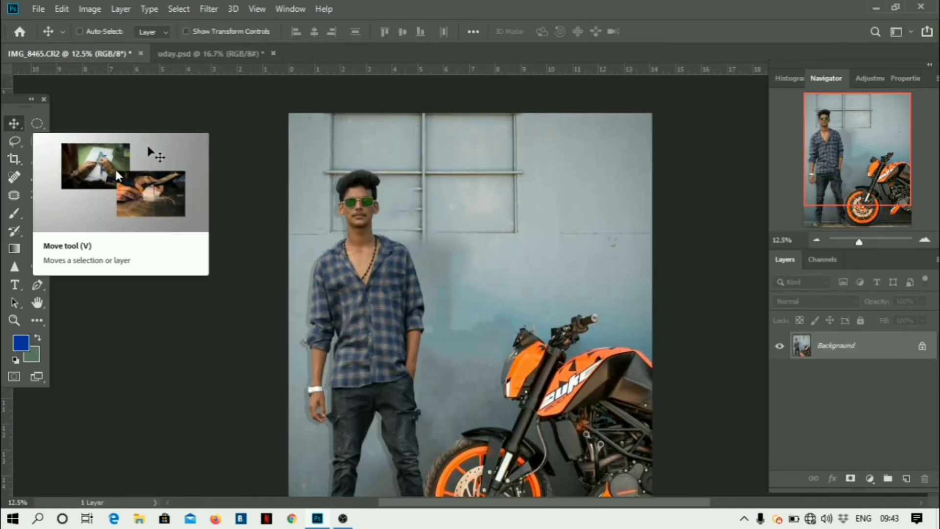
scroll(365, 254, down, 2)
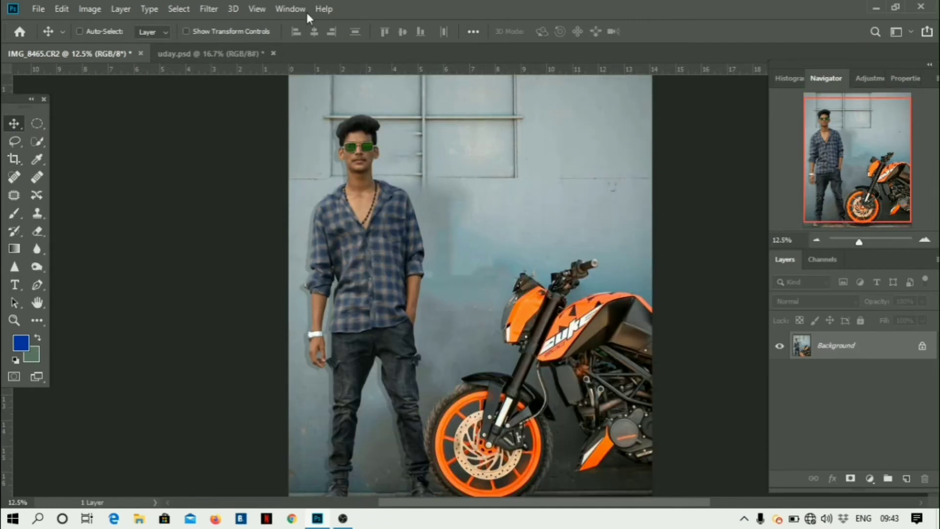
click(202, 11)
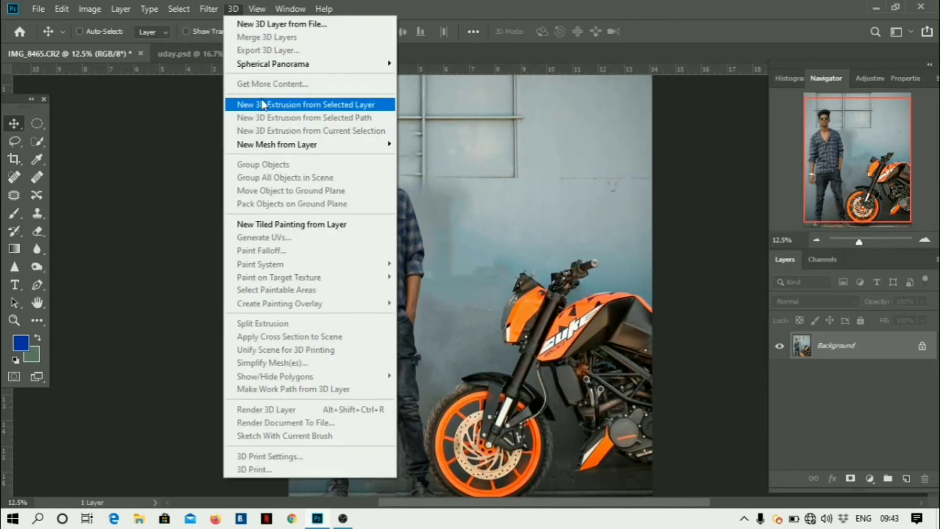
click(208, 9)
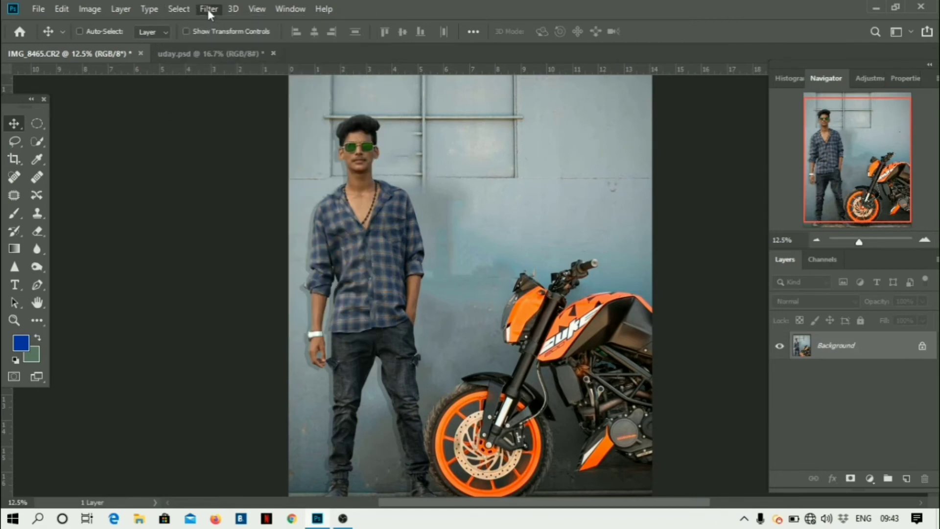
click(207, 8)
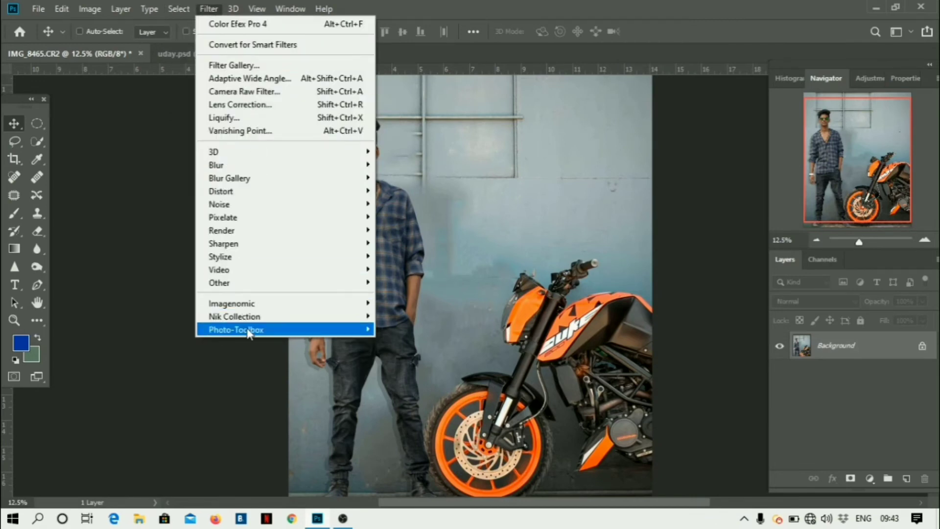
mouse_move(347, 317)
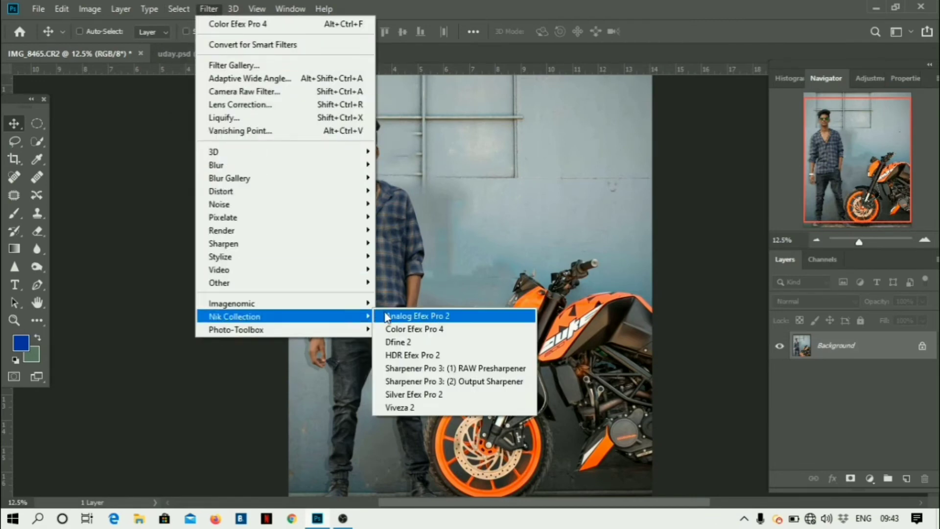
click(422, 328)
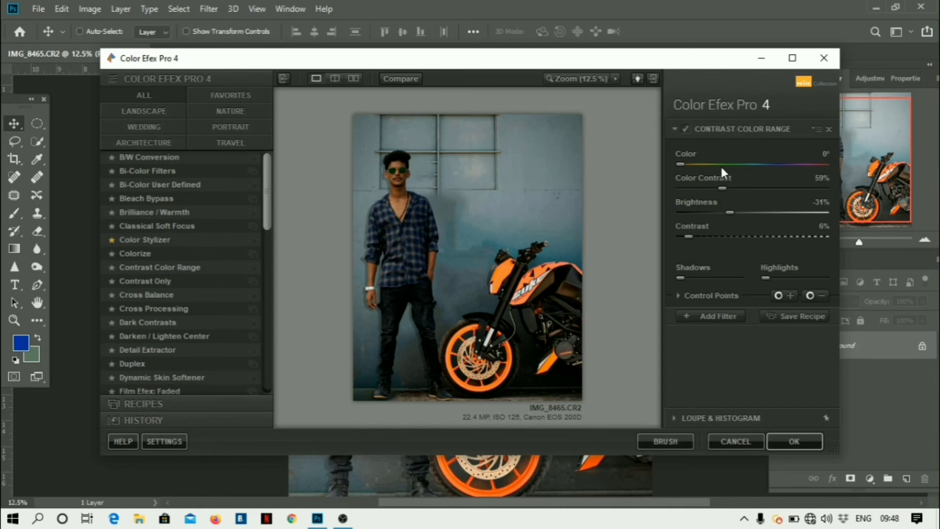
Set the Contrast Color Range filter's color contrast to 15% and brightness to 1%.
click(744, 189)
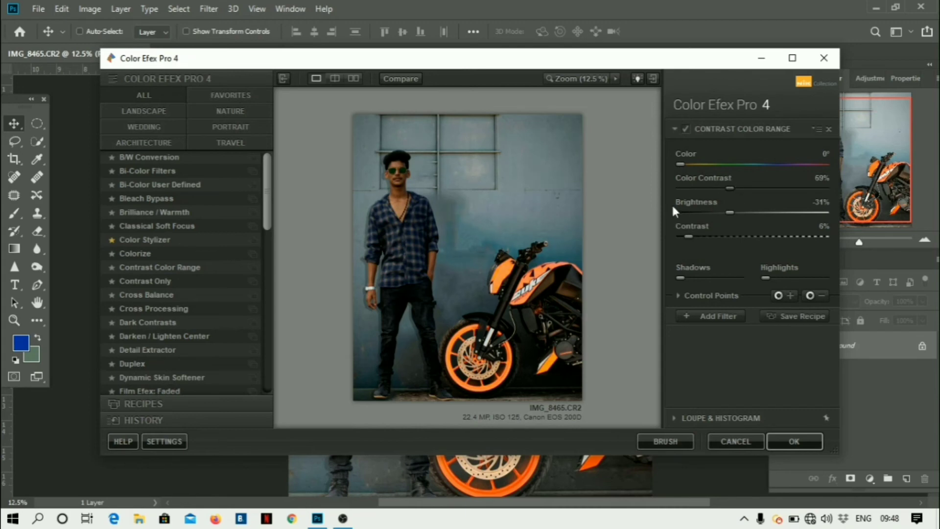
click(742, 211)
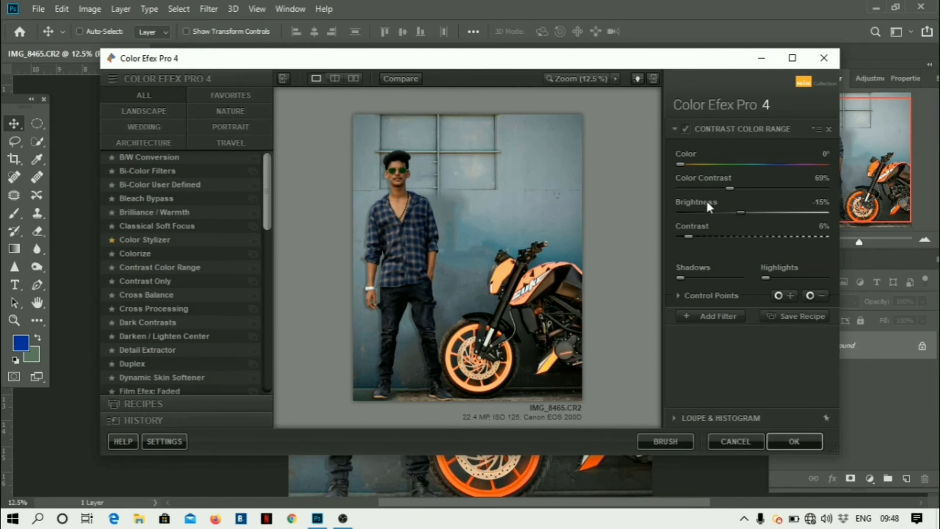
click(691, 188)
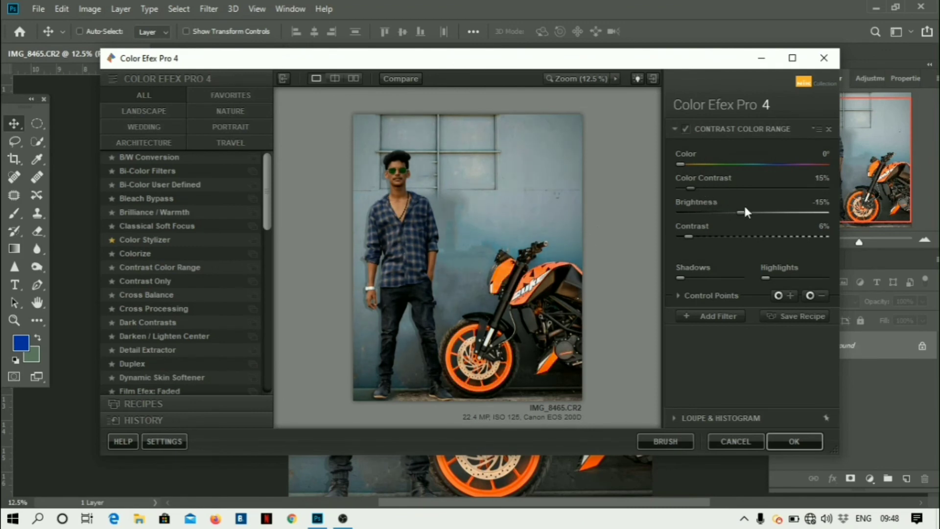
click(754, 215)
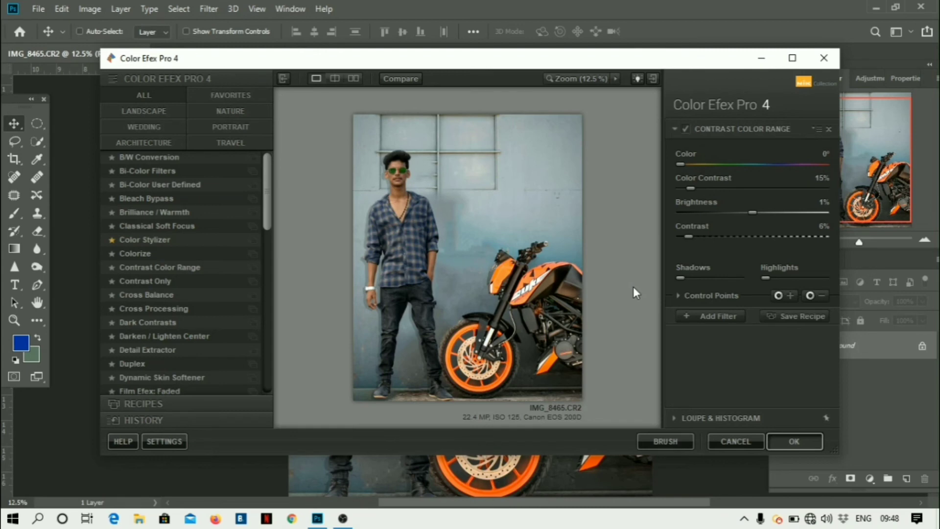
Apply the Contrast Color Range filter and merge its result layer with the background using Merge Visible.
key(Return)
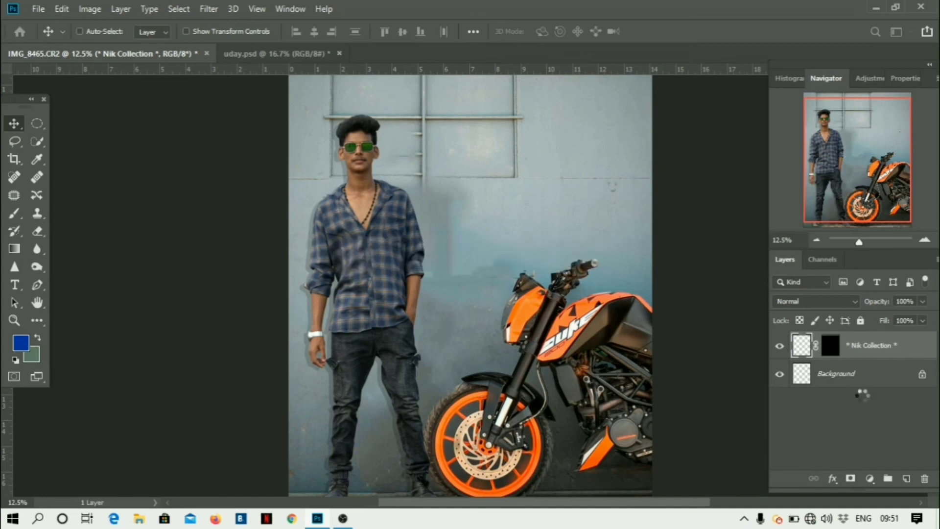
right_click(876, 345)
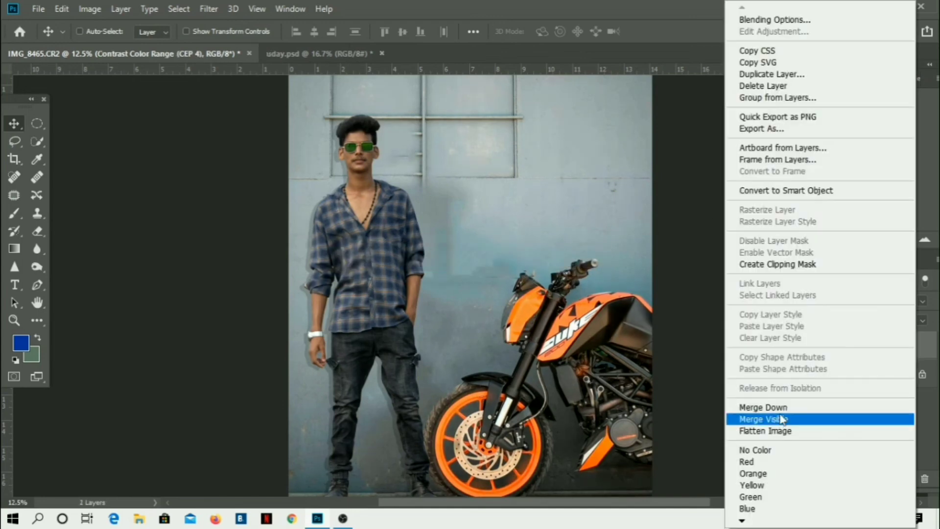
click(782, 420)
Examine the merged image up close and as a whole, checking the man, the motorcycle and the wall behind them.
key(ctrl+plus)
key(ctrl+plus)
scroll(288, 384, up, 5)
scroll(288, 384, down, 10)
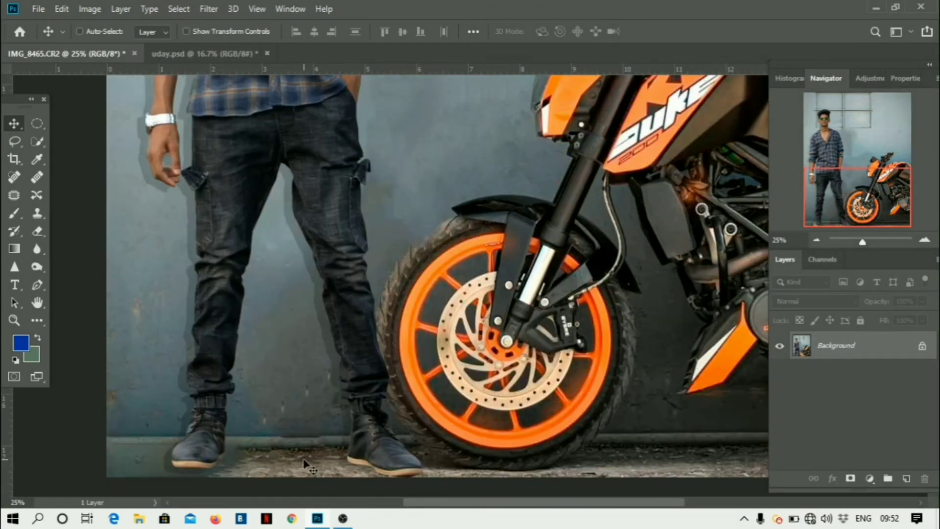
scroll(304, 458, up, 5)
scroll(307, 459, up, 3)
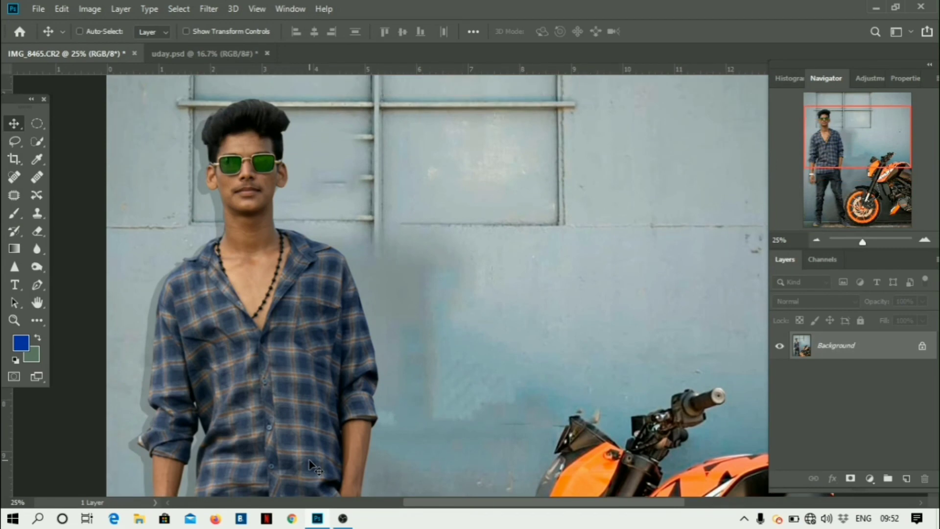
key(ctrl+minus)
key(ctrl+minus)
key(ctrl+minus)
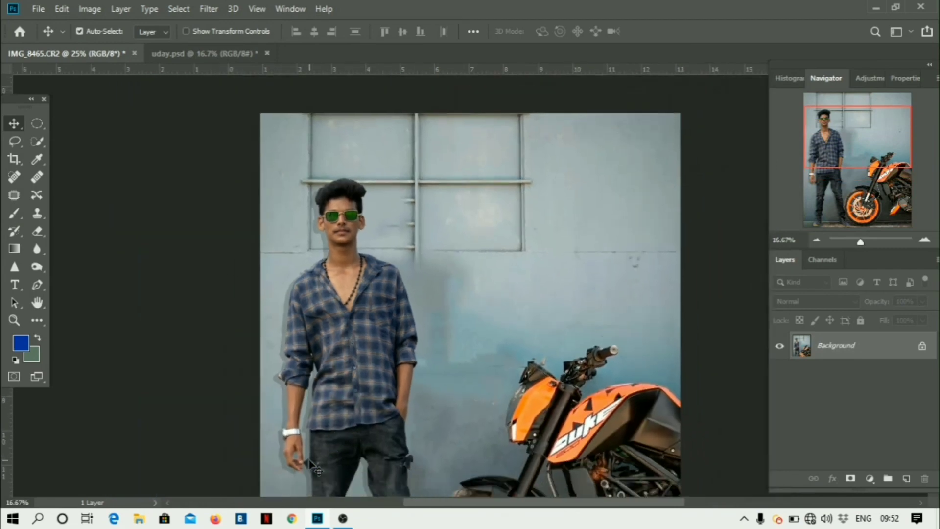
key(ctrl+plus)
key(ctrl+plus)
key(ctrl+plus)
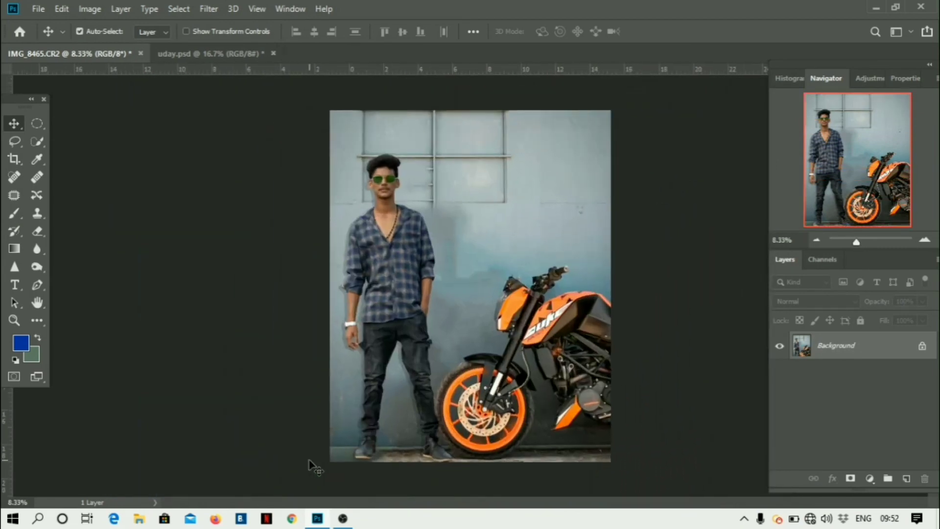
key(ctrl+plus)
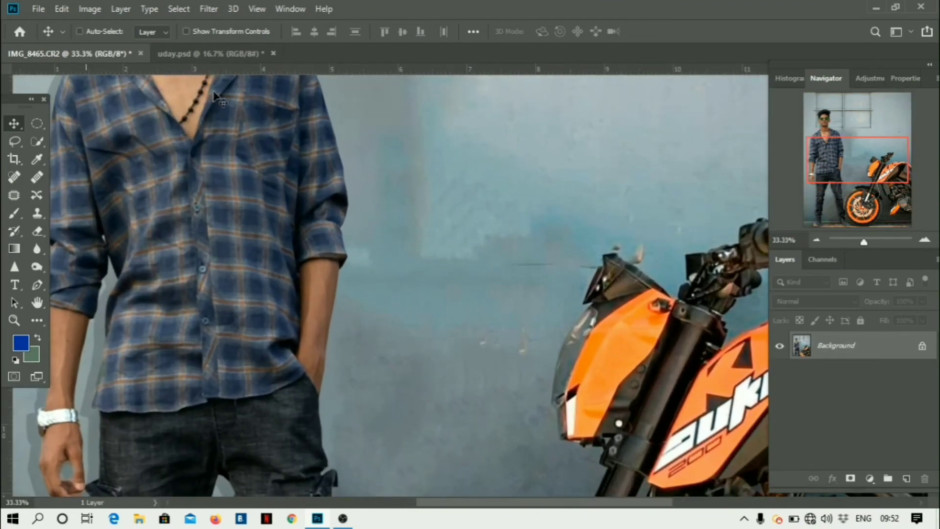
scroll(214, 92, up, 2)
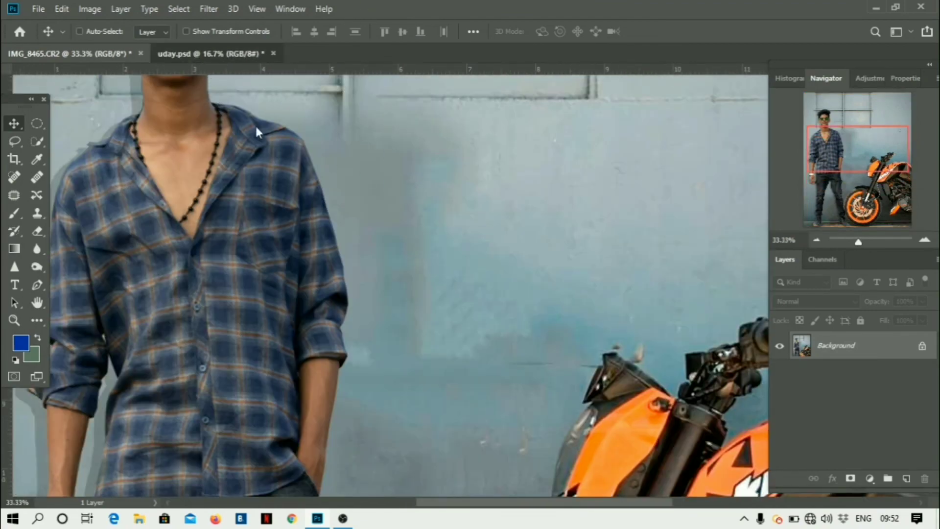
click(226, 57)
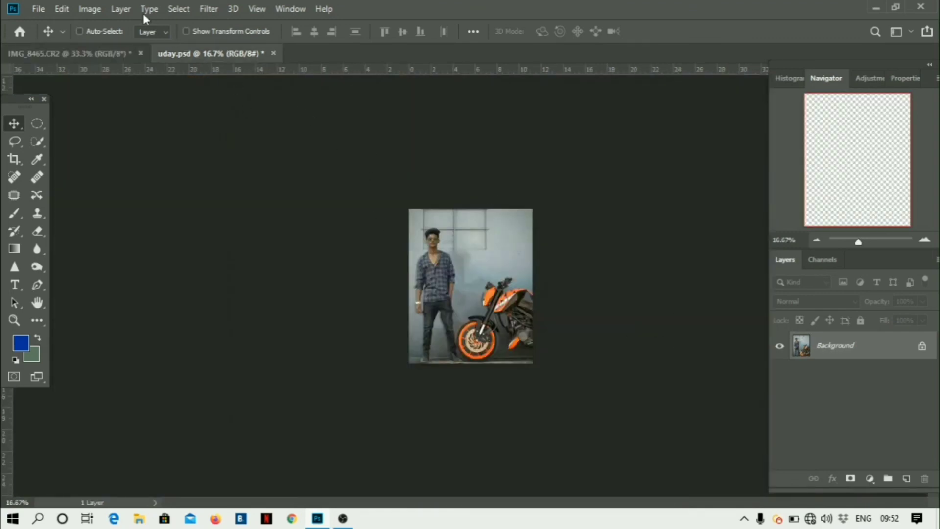
click(111, 54)
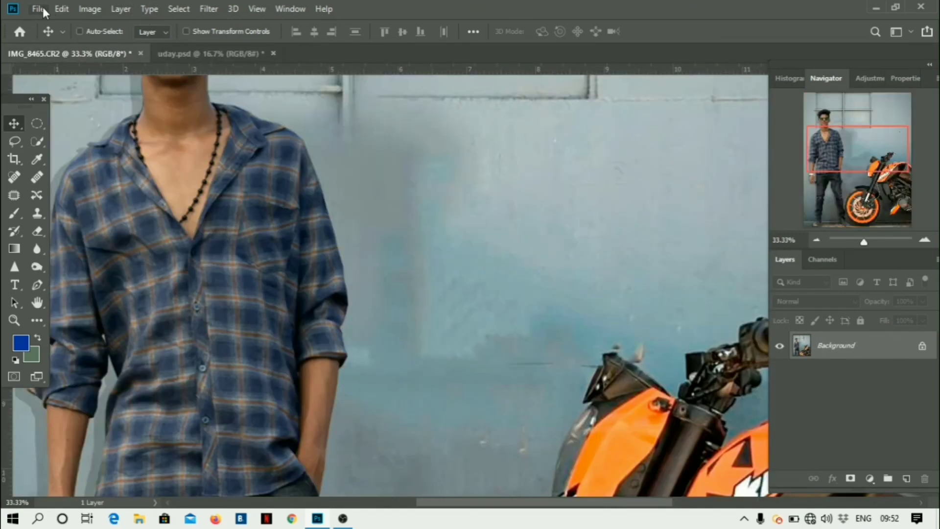
Save the colour-graded image as a Photoshop file in the gang folder, named with the man's first name followed by "tiktokstar".
click(39, 9)
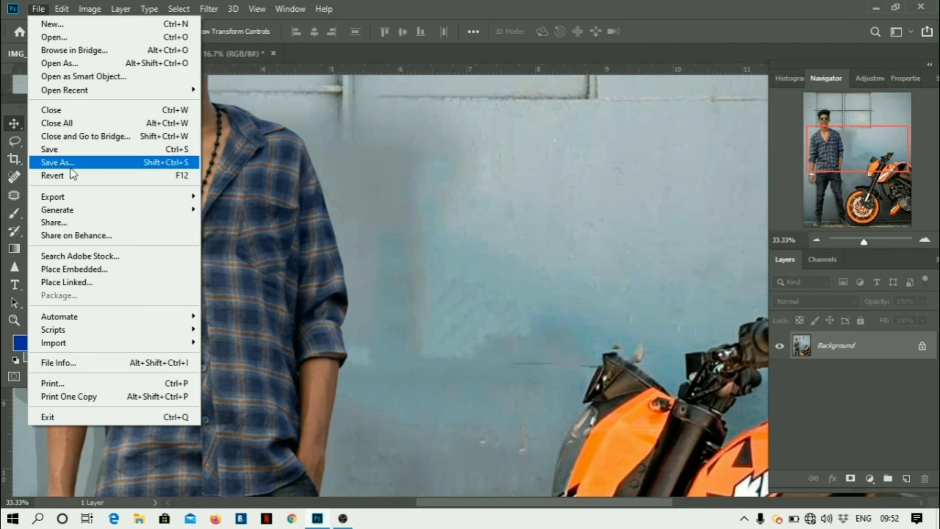
click(71, 166)
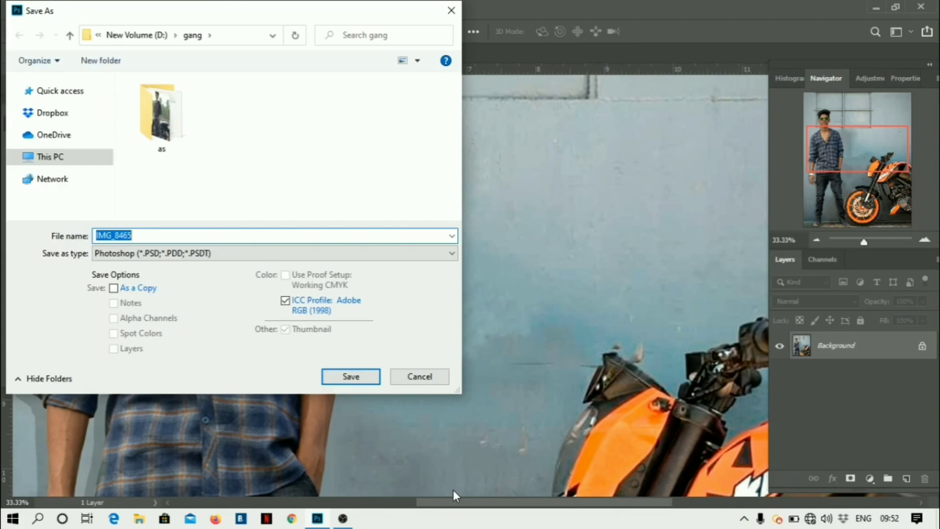
key(BackSpace)
text(uday tiktokstar)
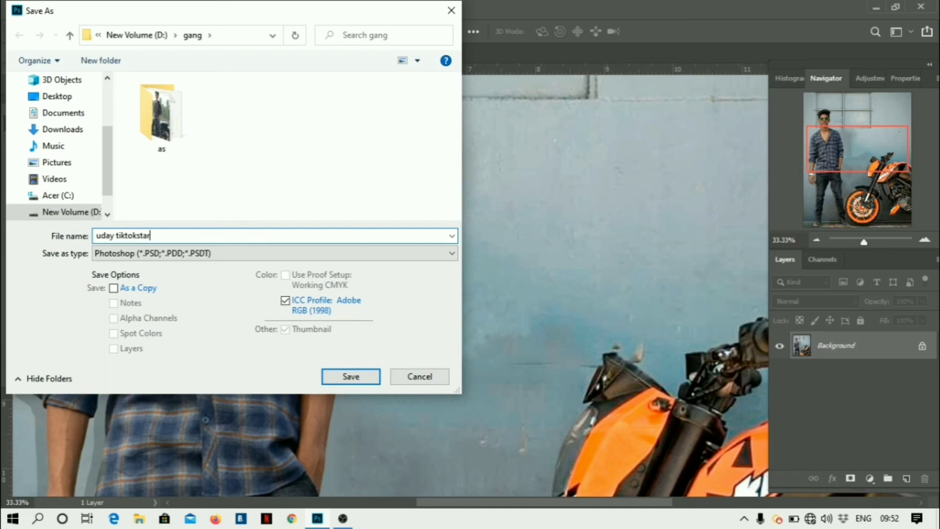
key(Return)
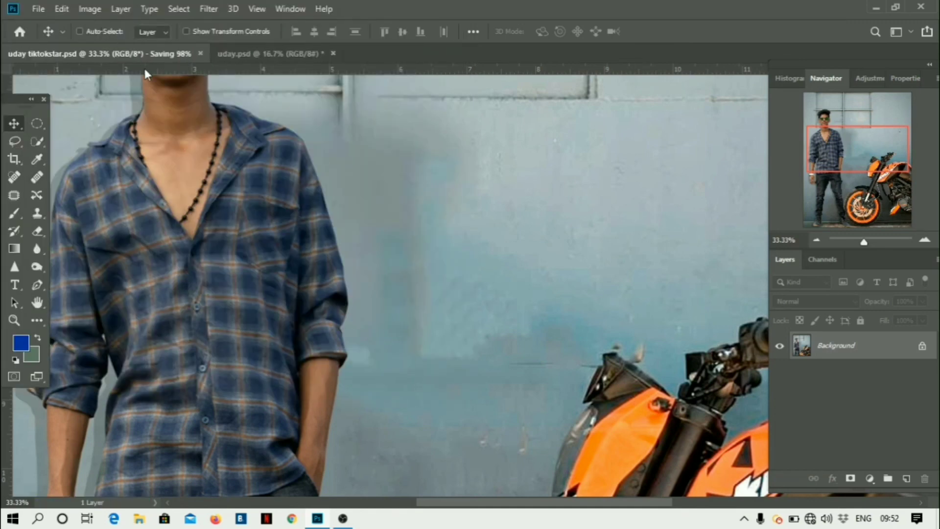
Save the graded image as a JPEG under the same file name, accepting the replacement, with Maximum quality 12 and the Progressive format with 3 scans.
click(38, 10)
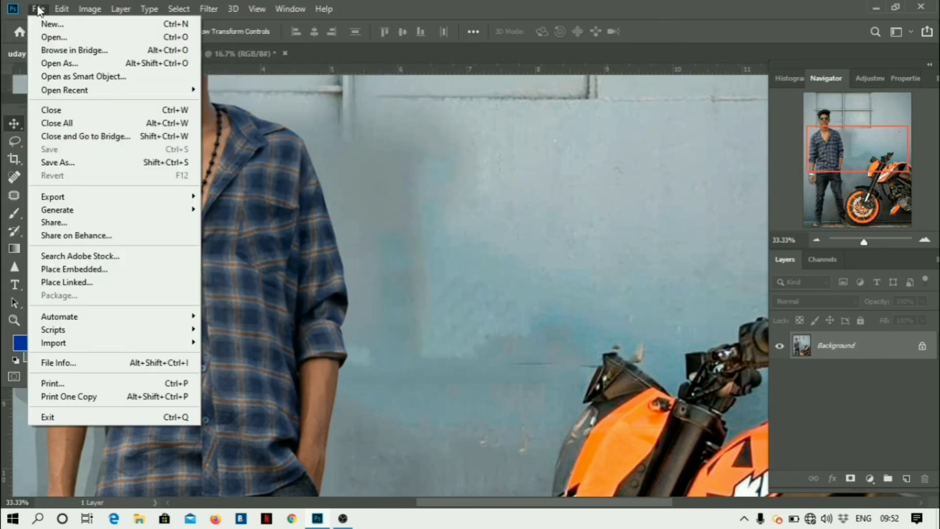
click(80, 164)
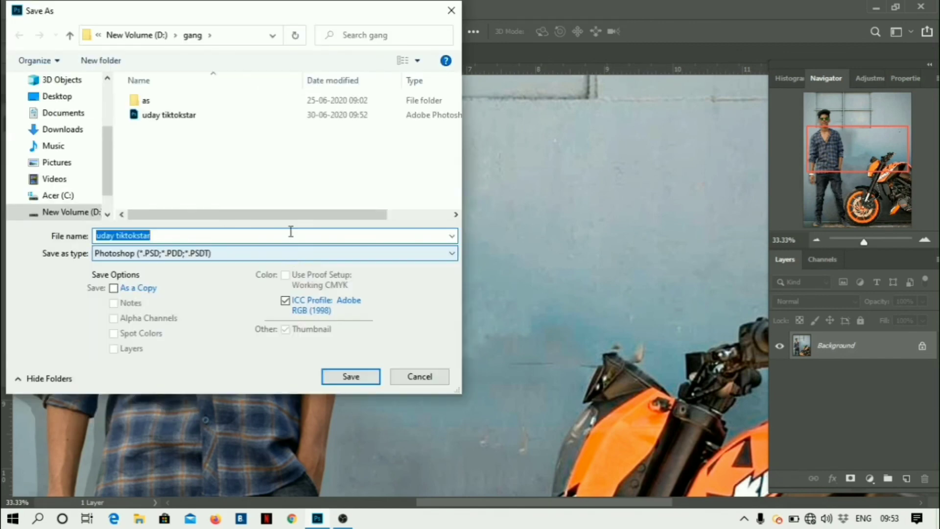
click(289, 119)
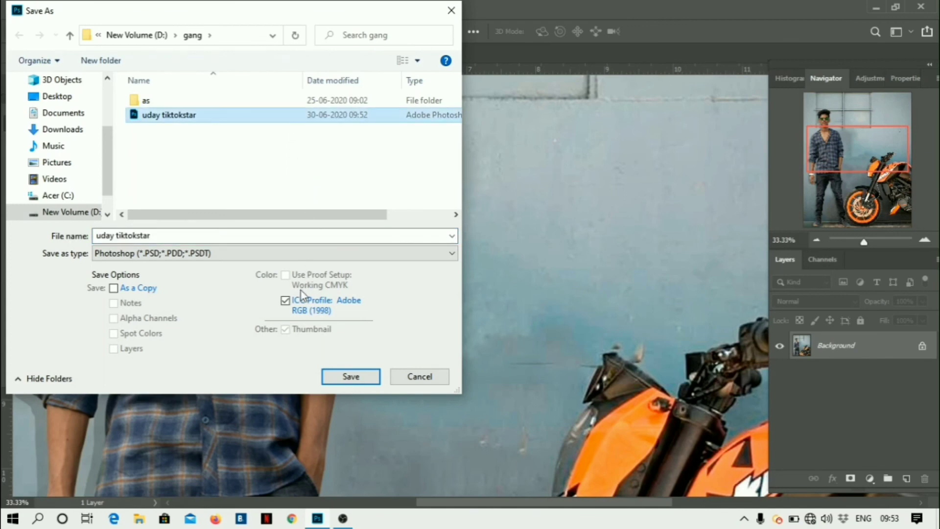
click(320, 253)
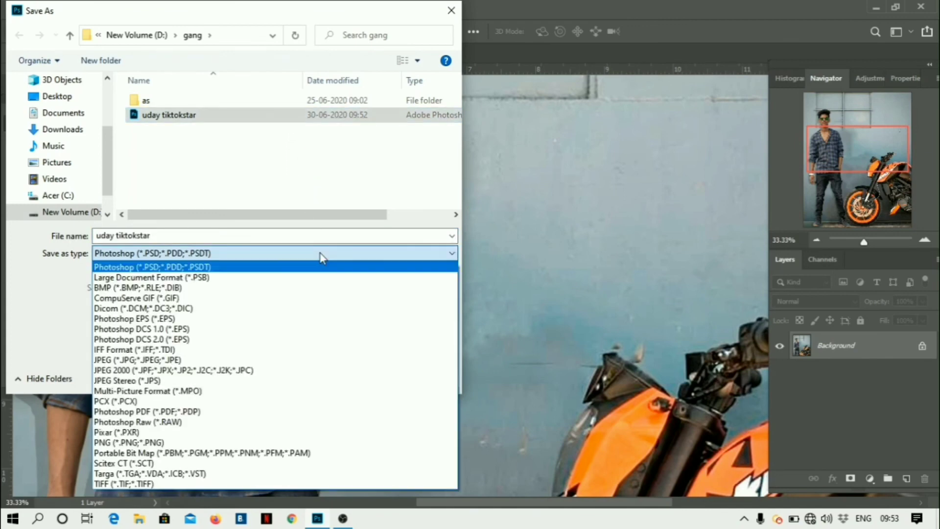
click(208, 360)
click(357, 376)
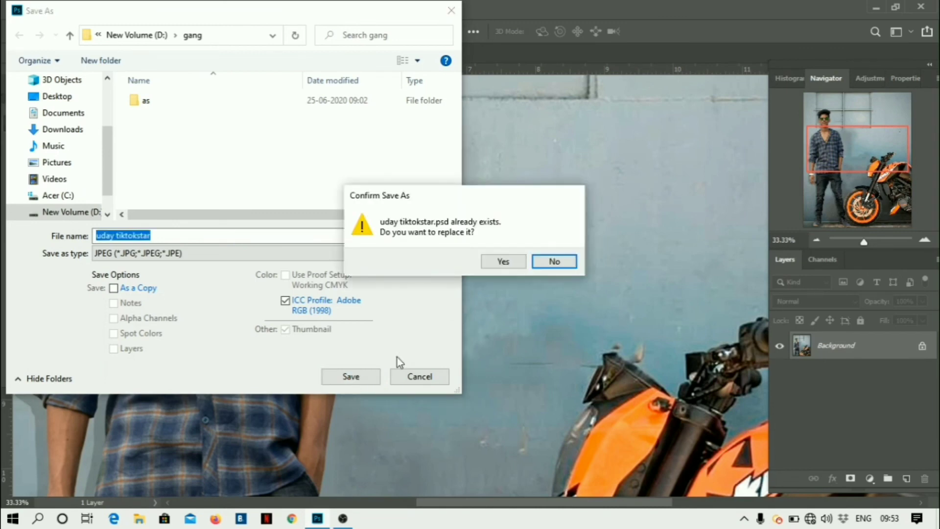
key(Left)
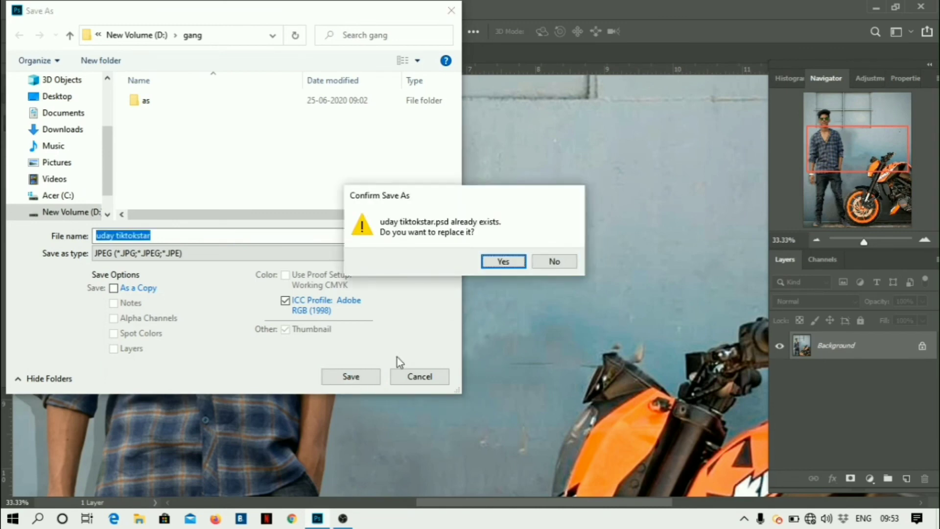
key(Return)
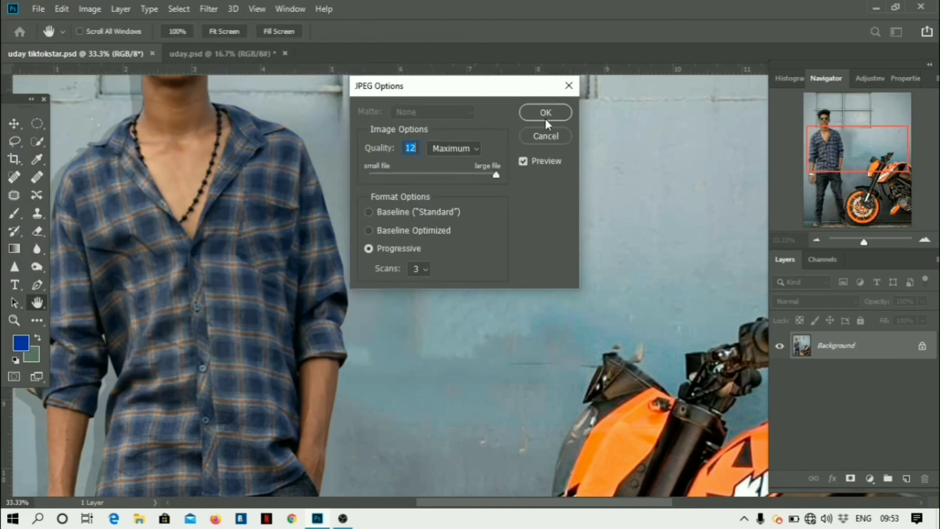
click(550, 112)
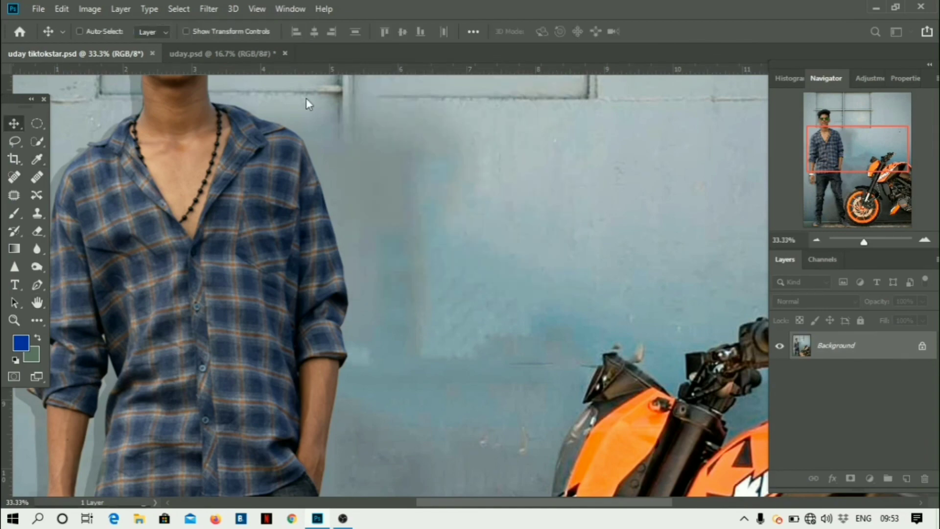